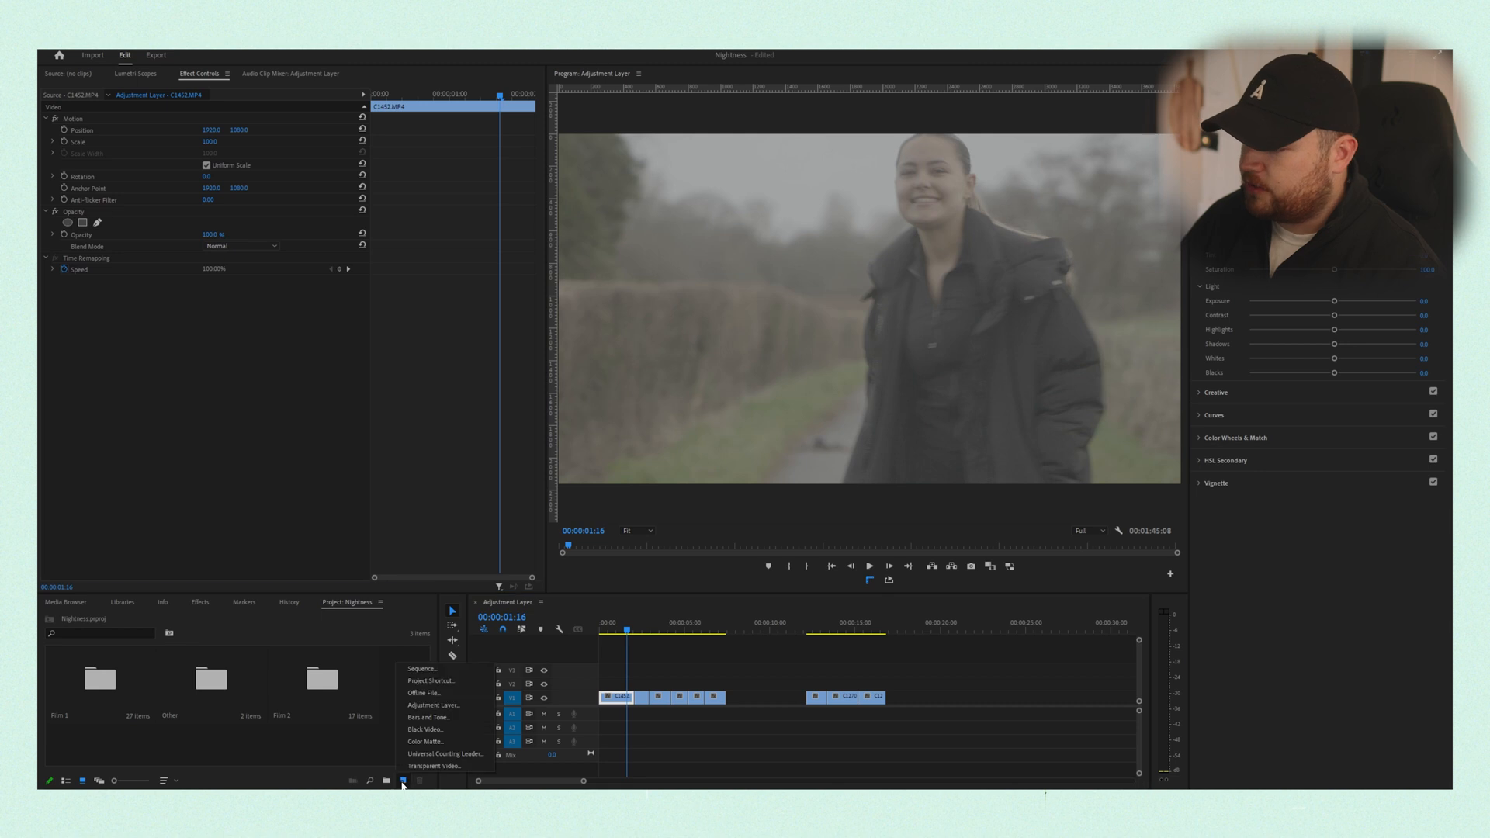
# - Create an adjustment layer and place it on the track above the first group of clips
pyautogui.click(434, 708)
pyautogui.click(763, 453)
pyautogui.moveTo(381, 675); pyautogui.dragTo(725, 682)
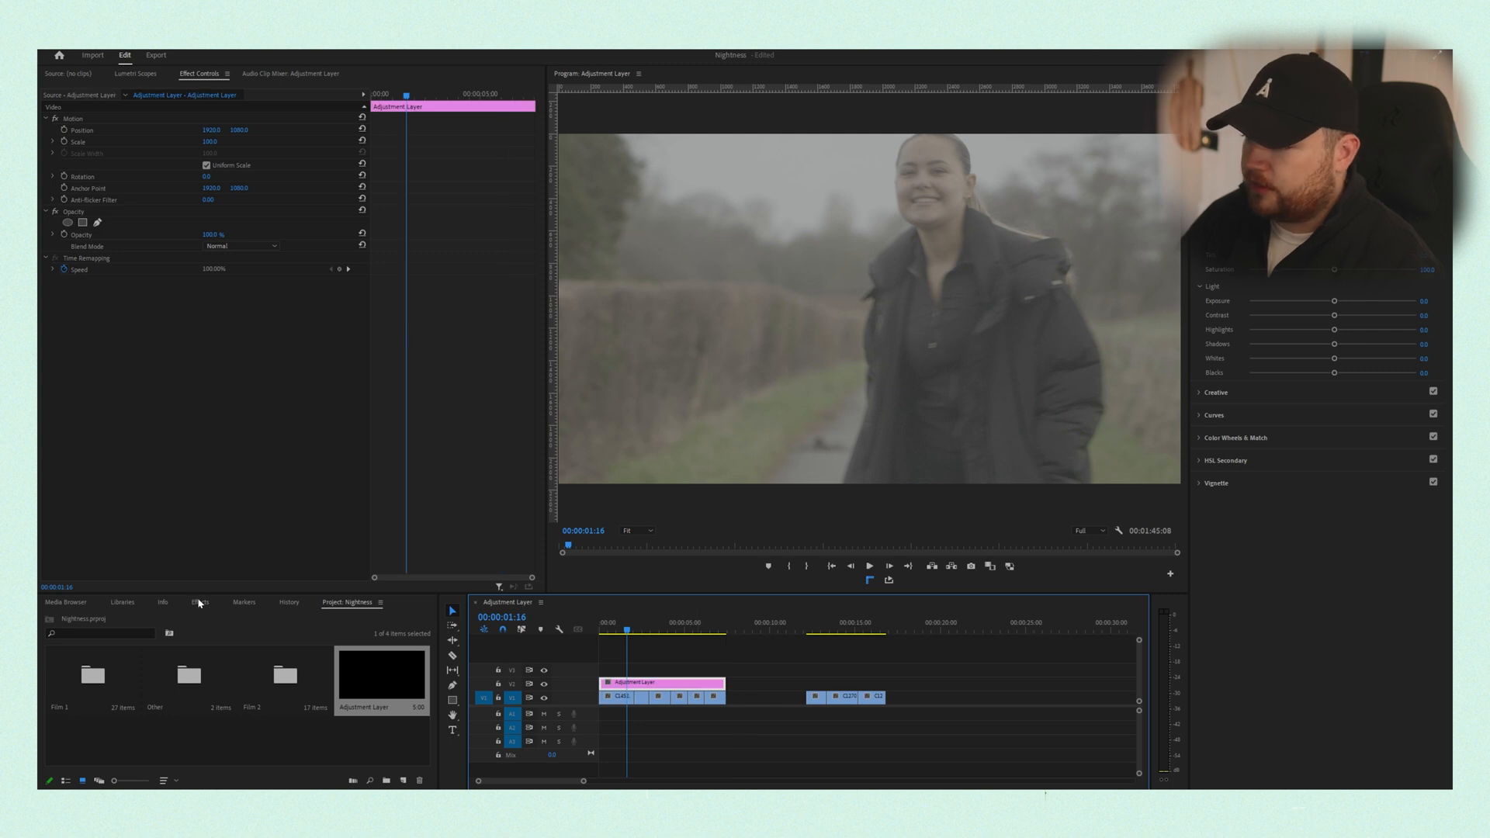
# - Find the Dehancer Pro v2.0 video effect and apply it to the adjustment layer
pyautogui.click(199, 603)
pyautogui.click(109, 618)
pyautogui.write('deh')
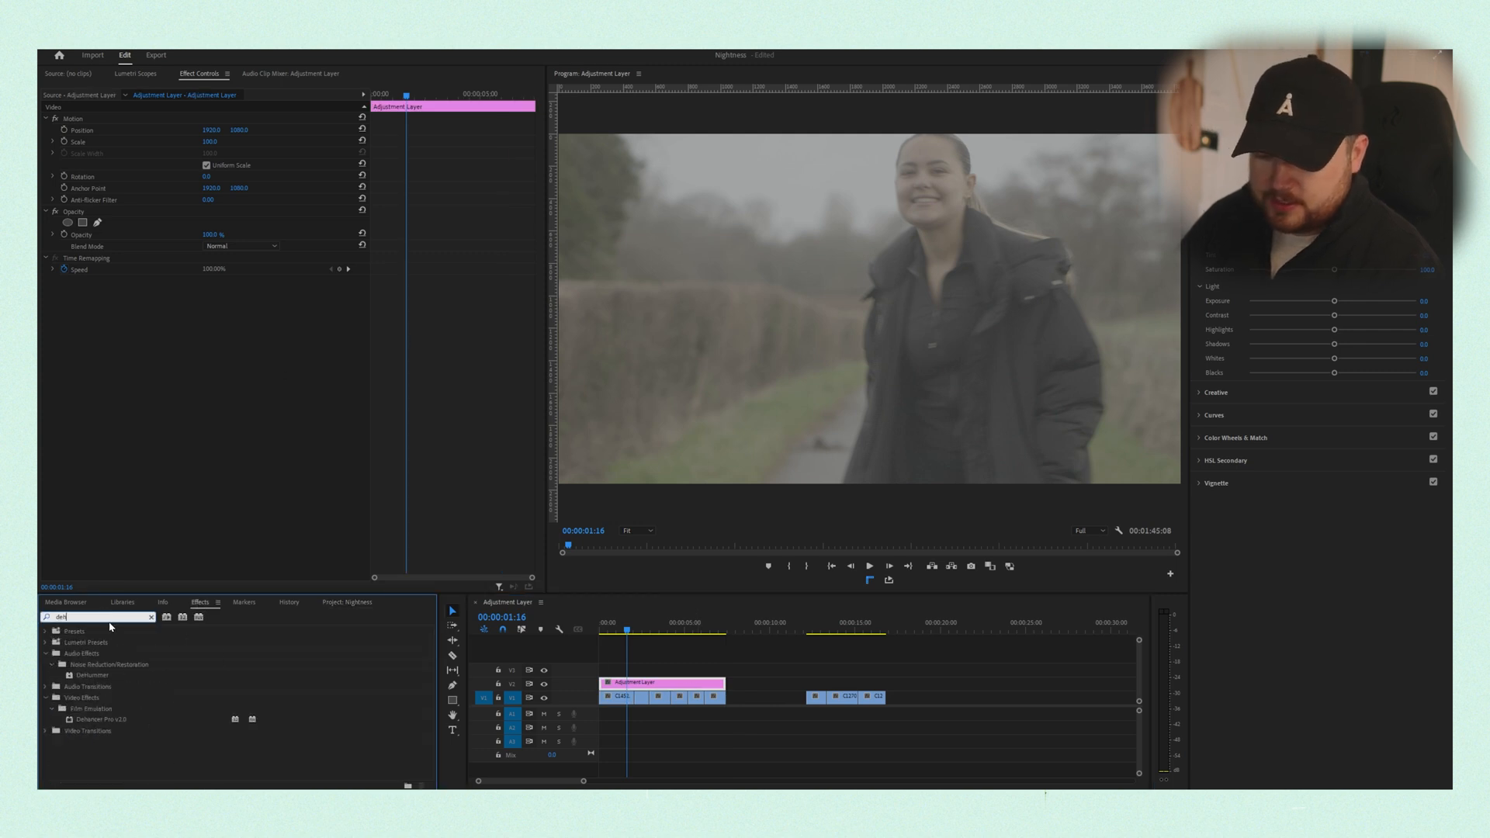
pyautogui.write('an')
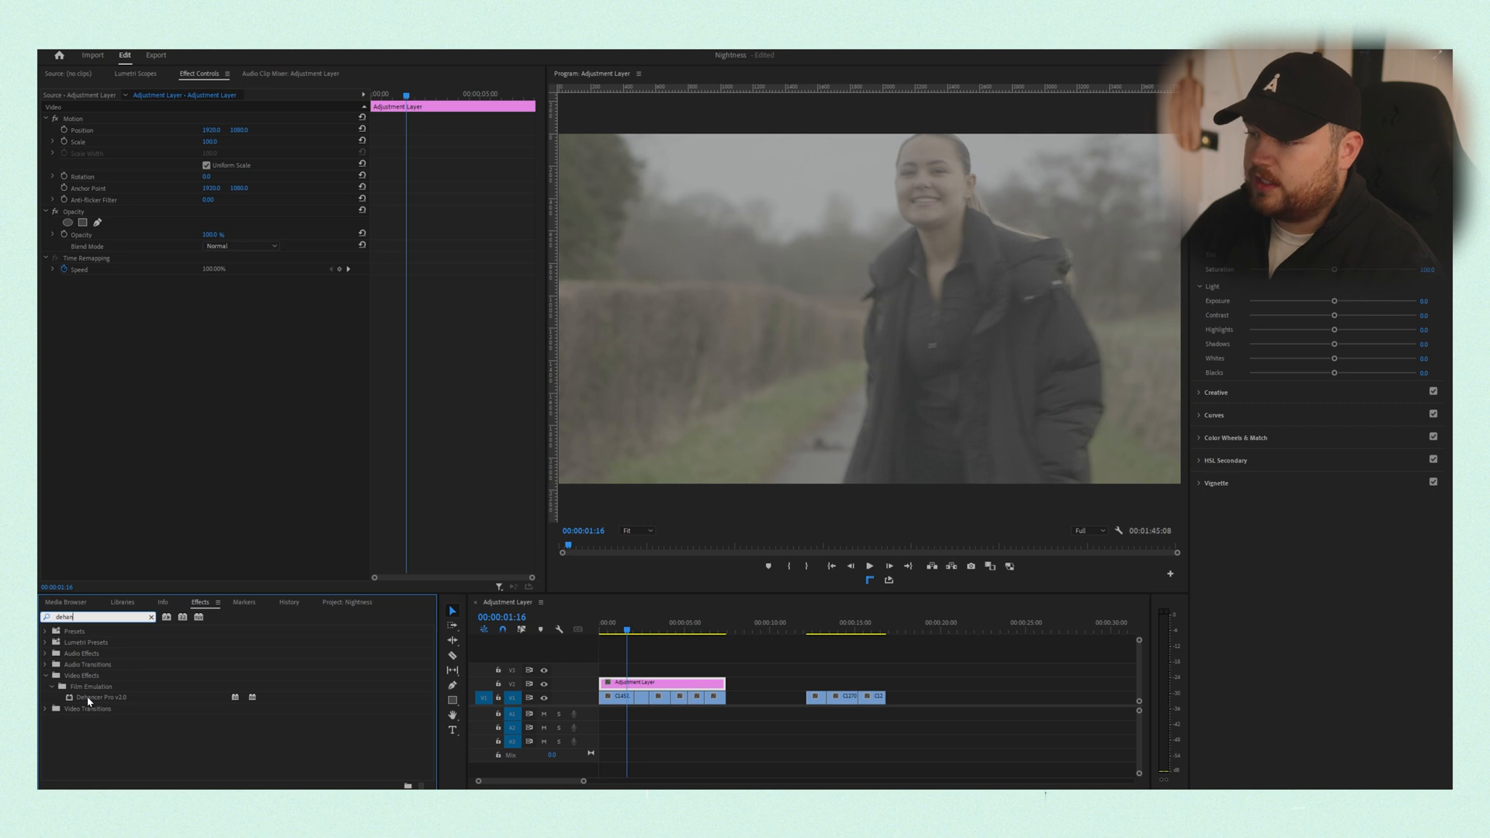
pyautogui.click(84, 697)
pyautogui.moveTo(613, 664); pyautogui.dragTo(642, 687)
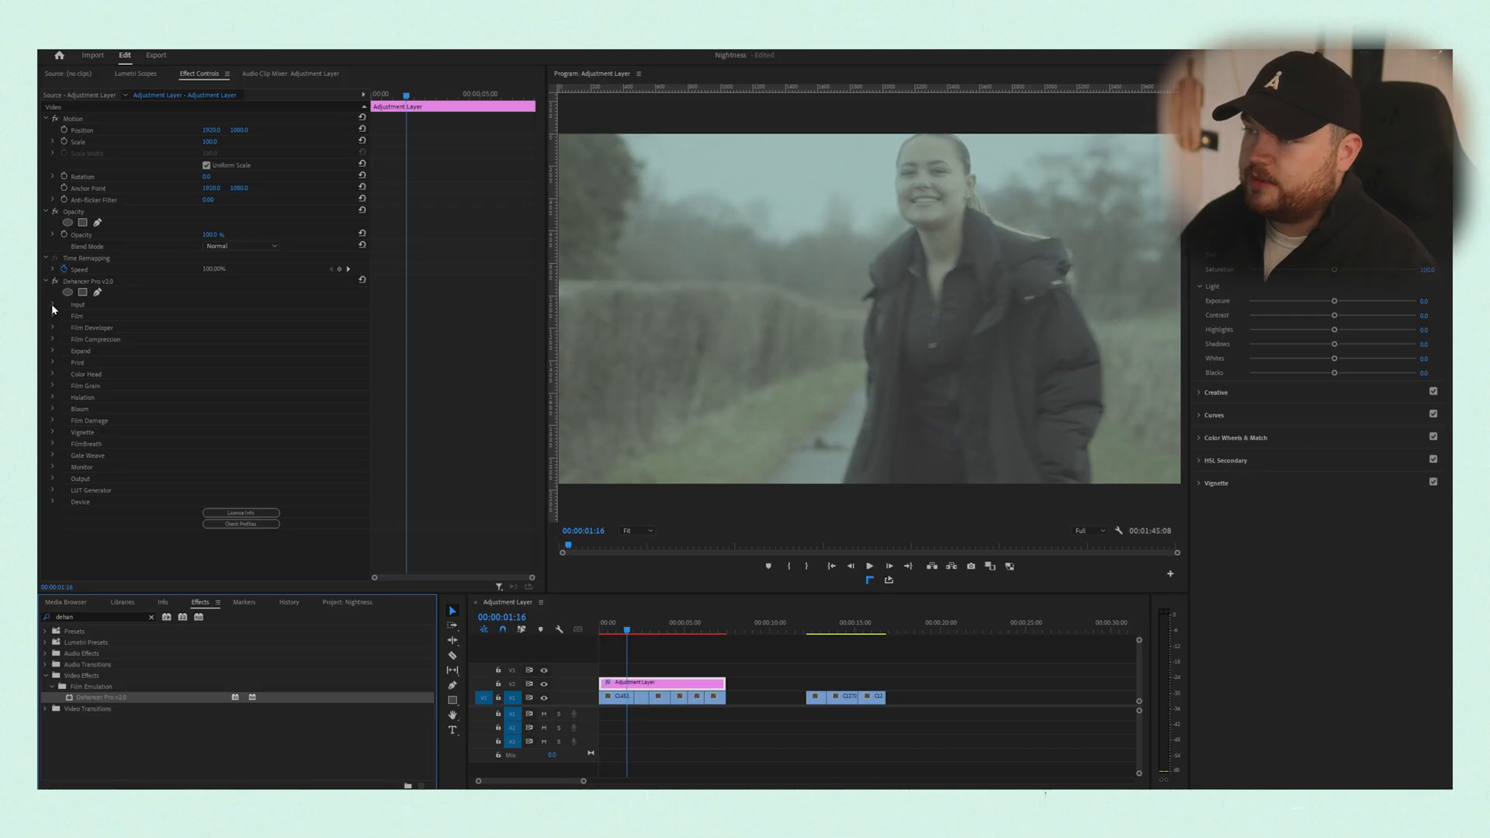
# - Go through Dehancer's sections from Input to Film Grain and turn off the modules enabled by default
pyautogui.click(52, 304)
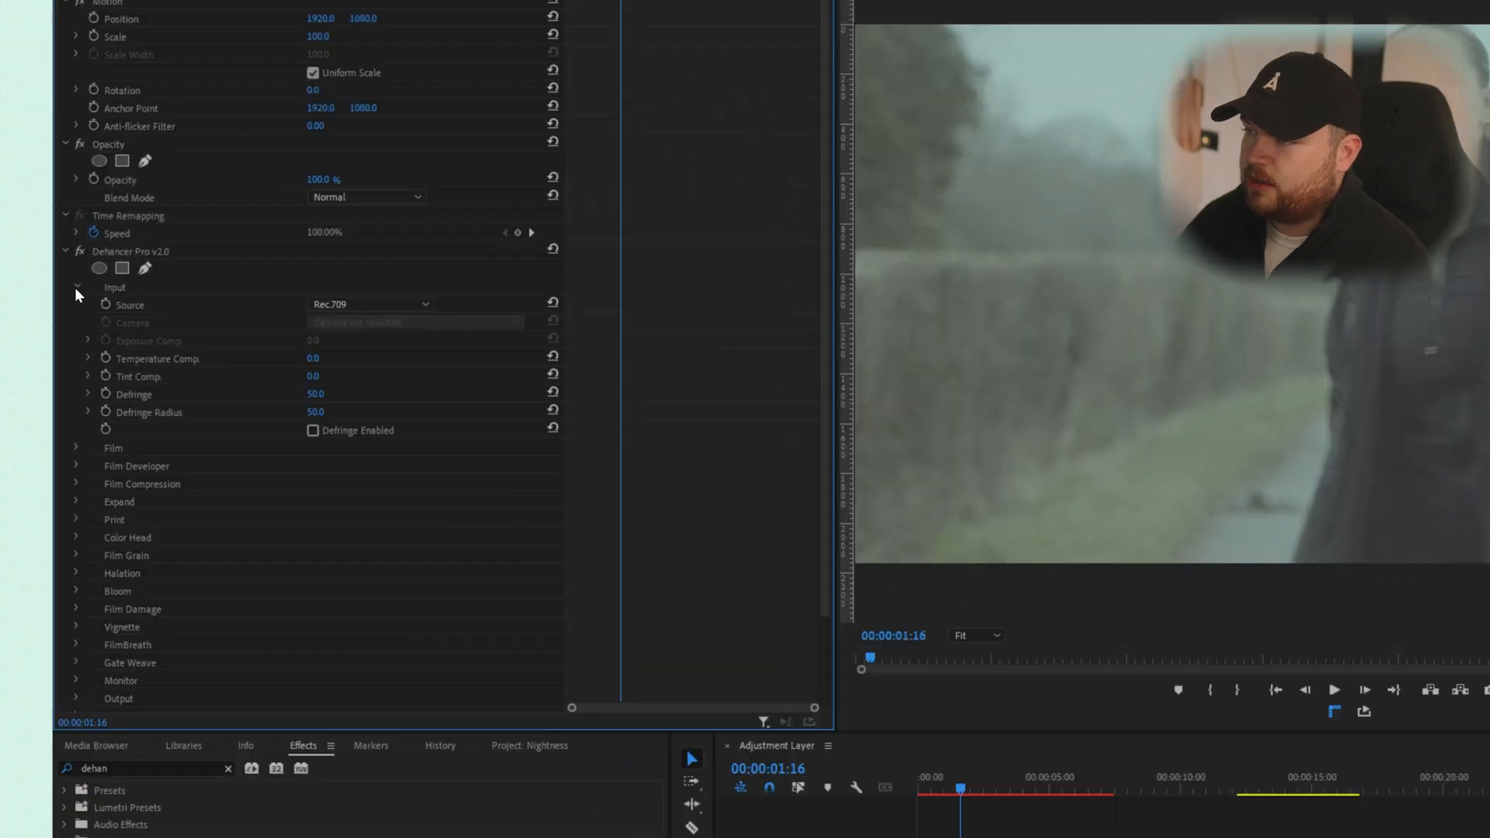
pyautogui.click(77, 287)
pyautogui.click(76, 339)
pyautogui.click(77, 339)
pyautogui.click(77, 357)
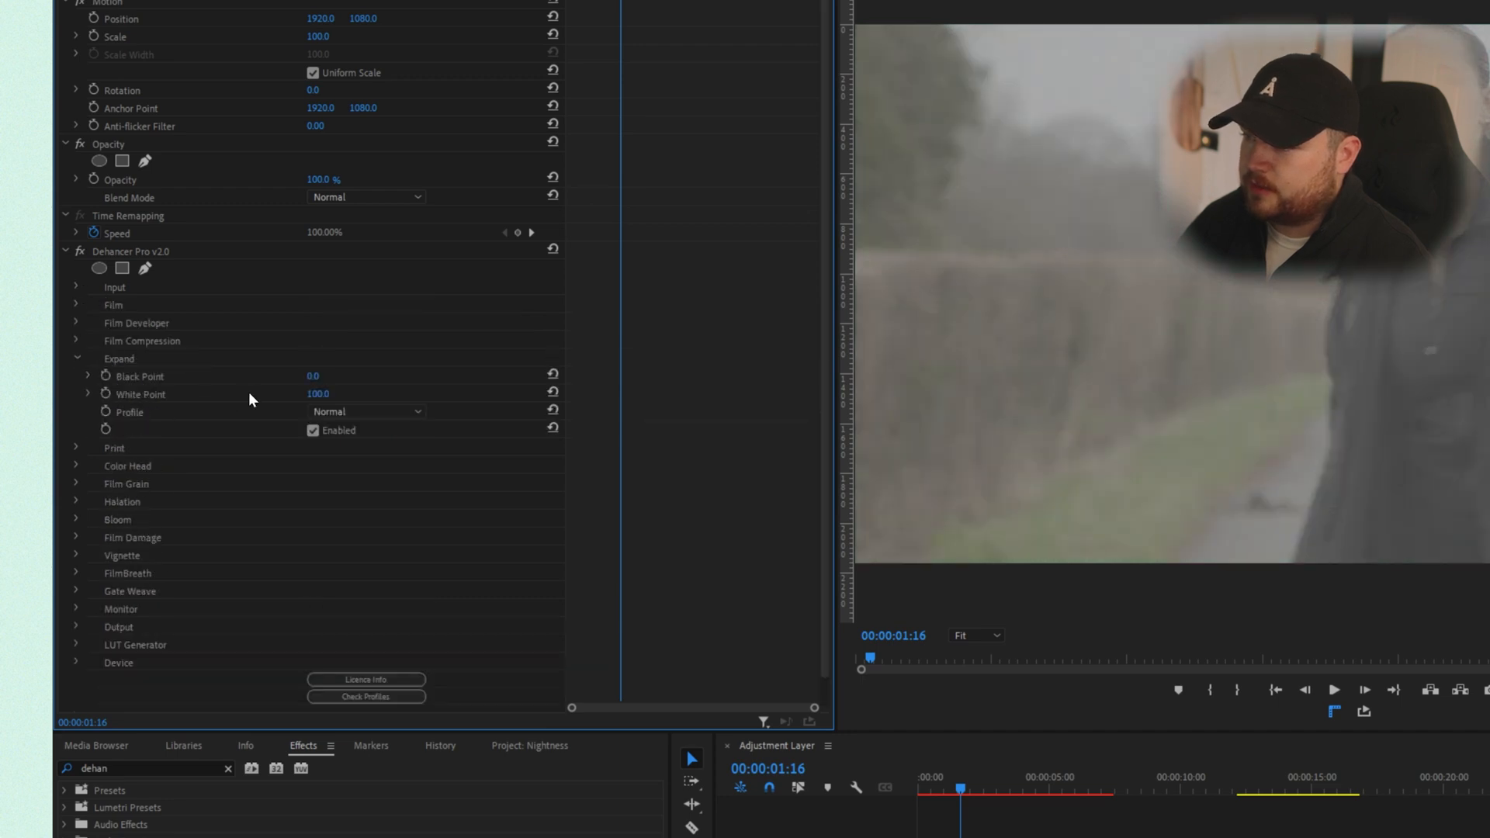
pyautogui.click(77, 357)
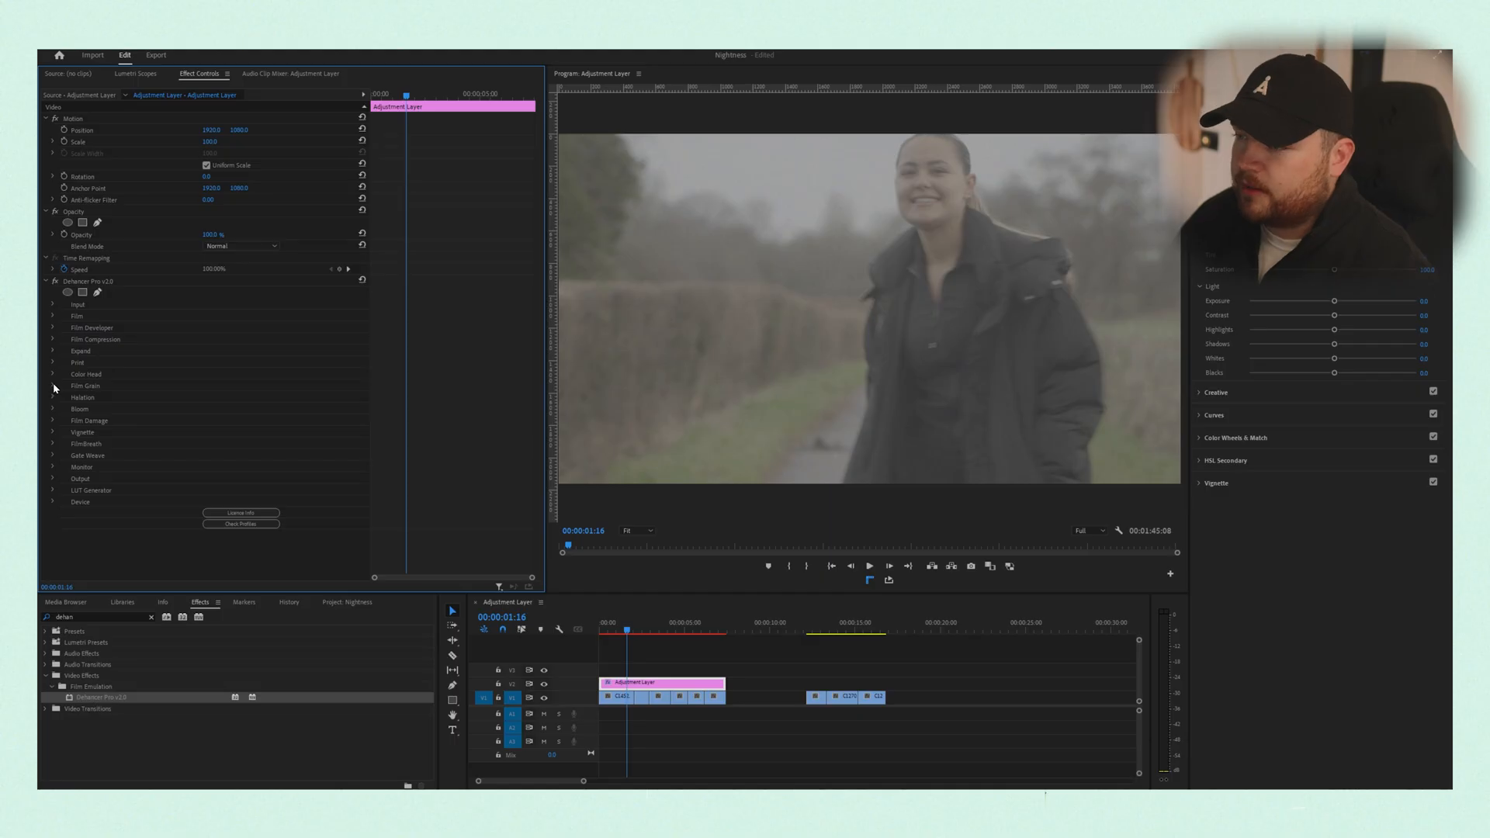
pyautogui.click(54, 386)
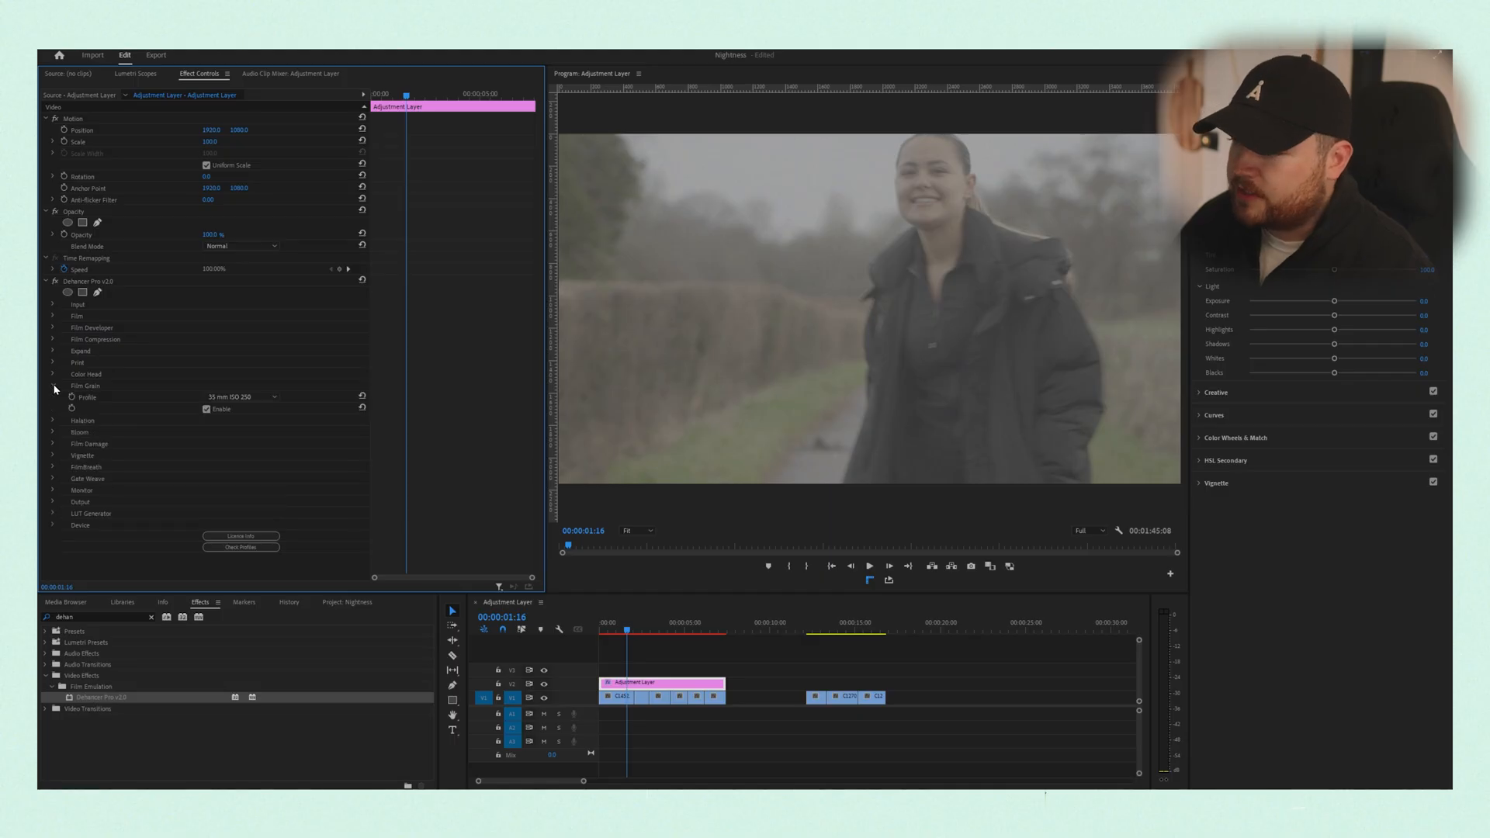
pyautogui.click(55, 387)
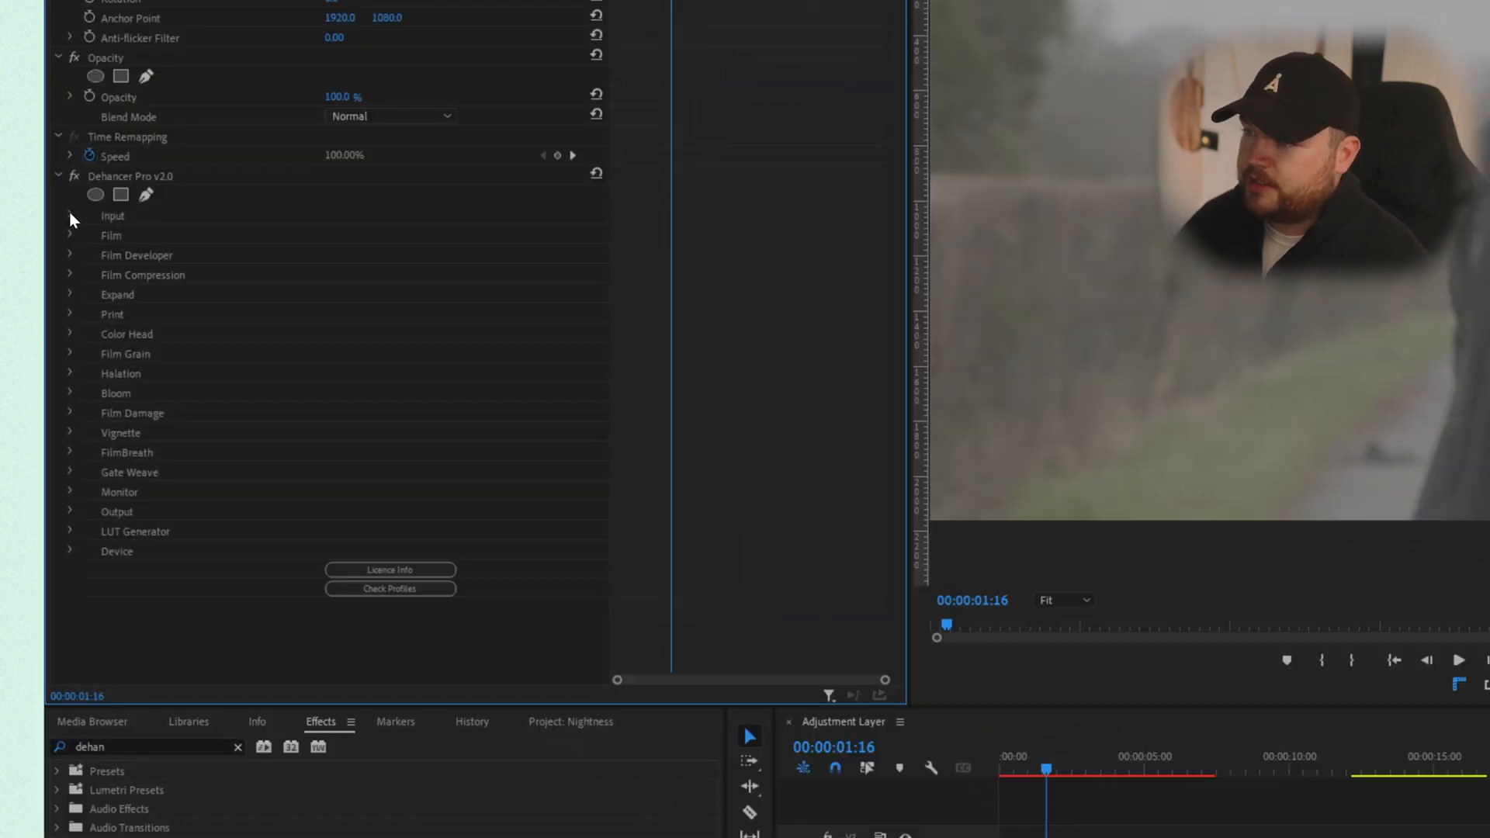
# - Set Dehancer's input source to Choose Camera and the camera to Sony / A6700 / S-Log3 S-Gamut3.Cine
pyautogui.click(69, 213)
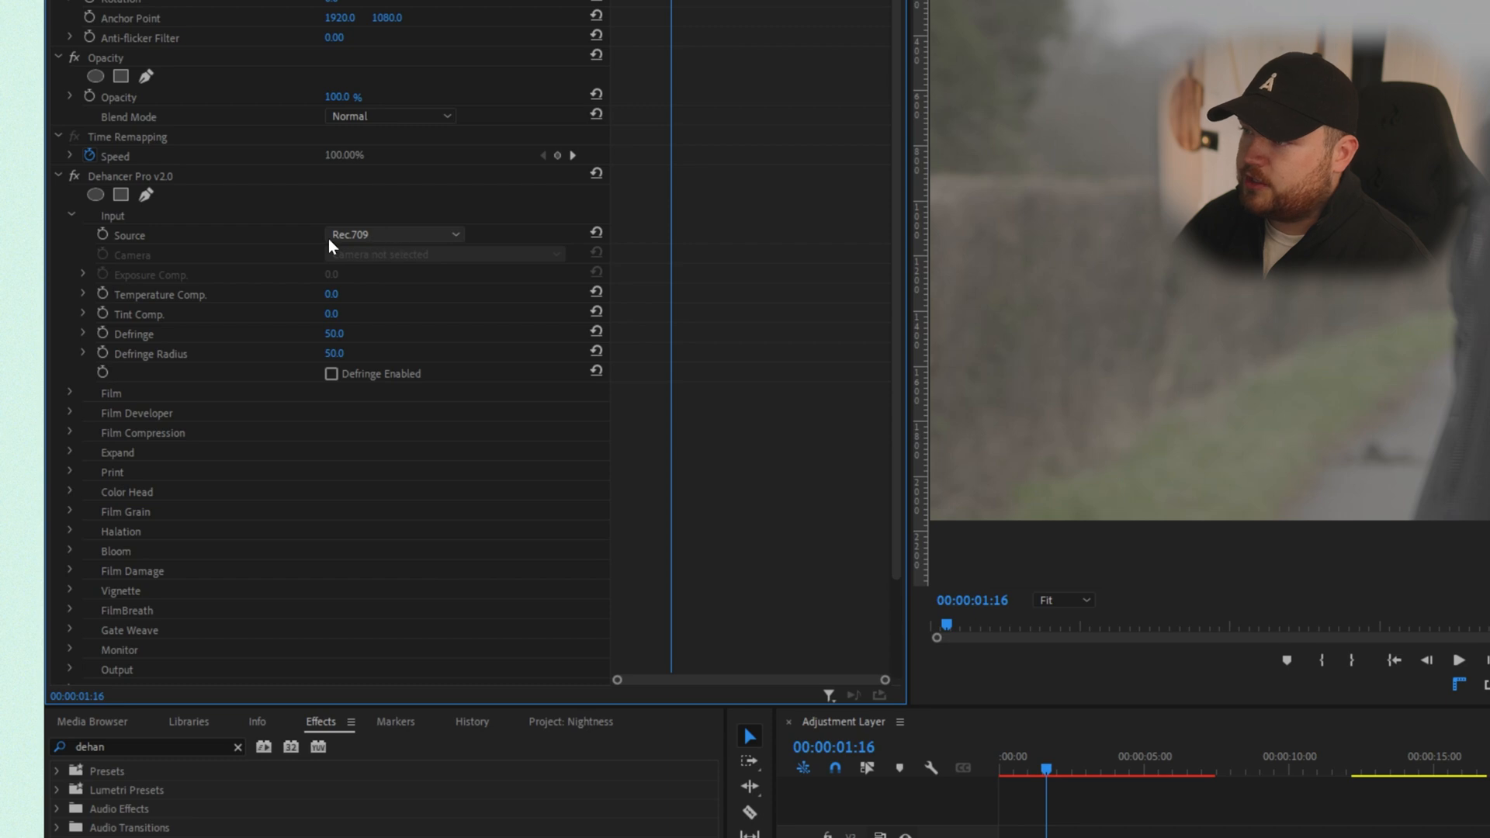
pyautogui.click(409, 236)
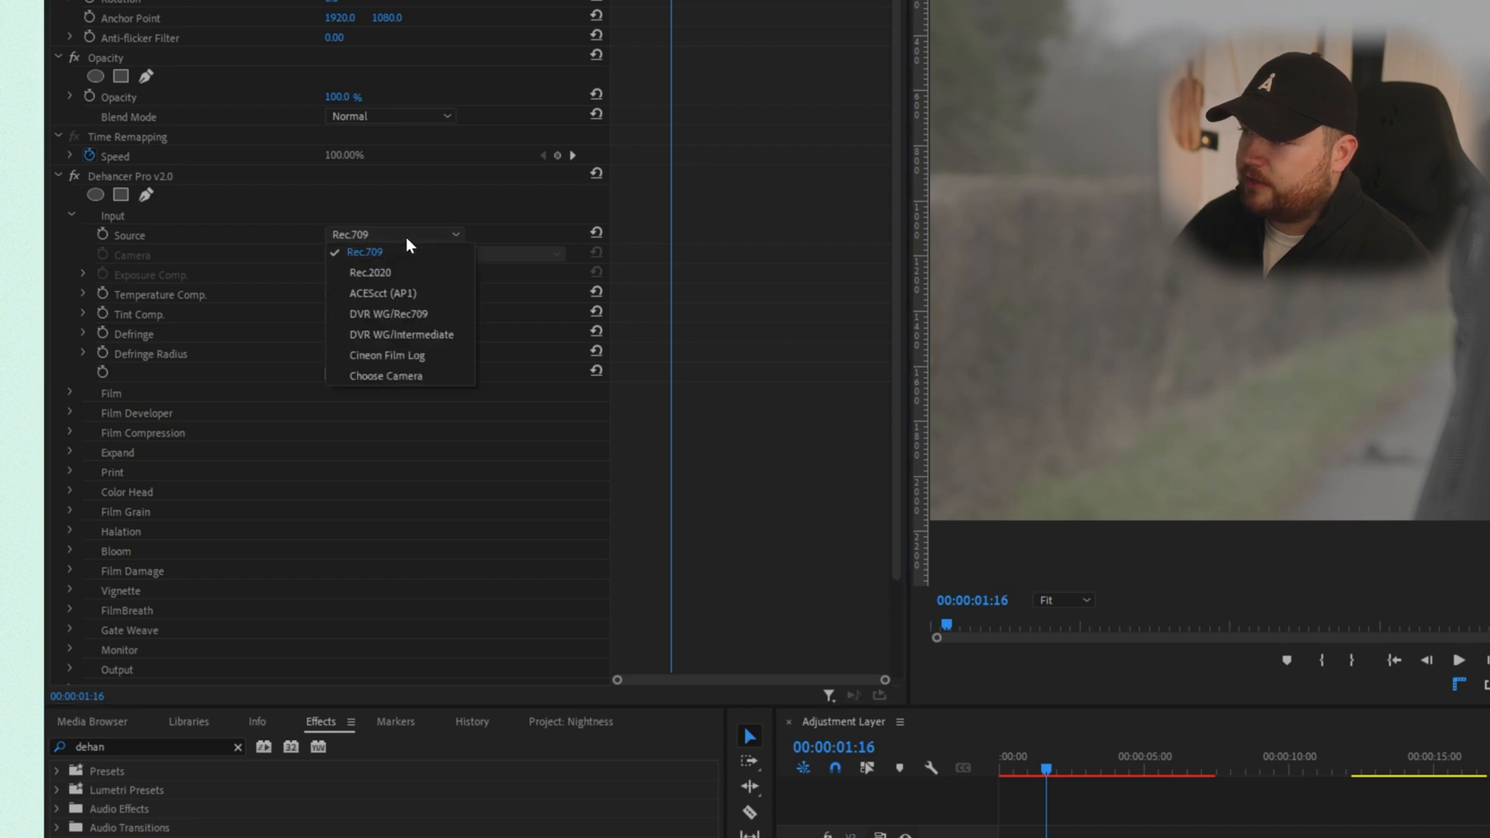
pyautogui.click(404, 377)
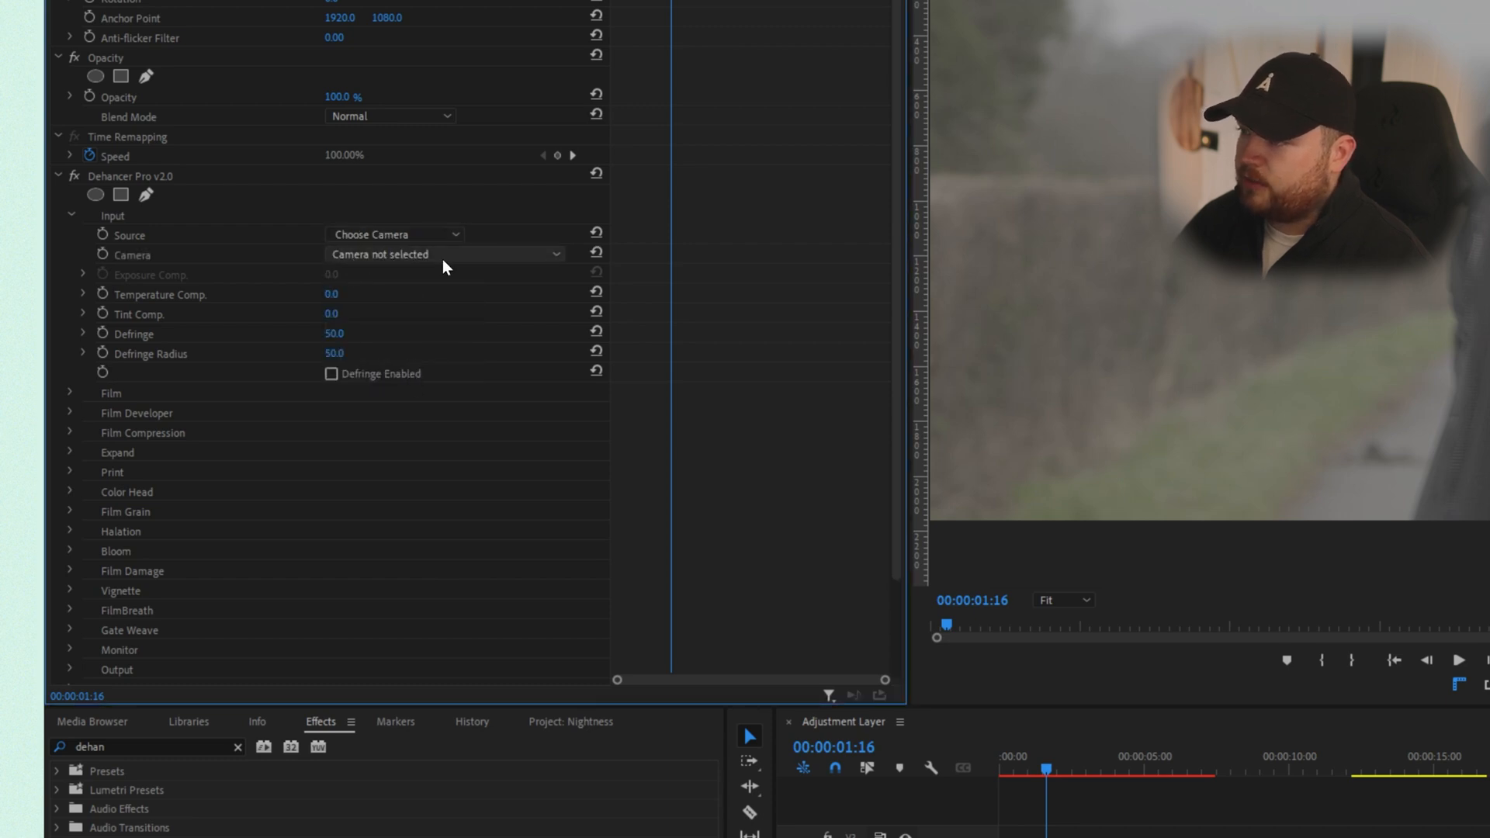
pyautogui.click(423, 256)
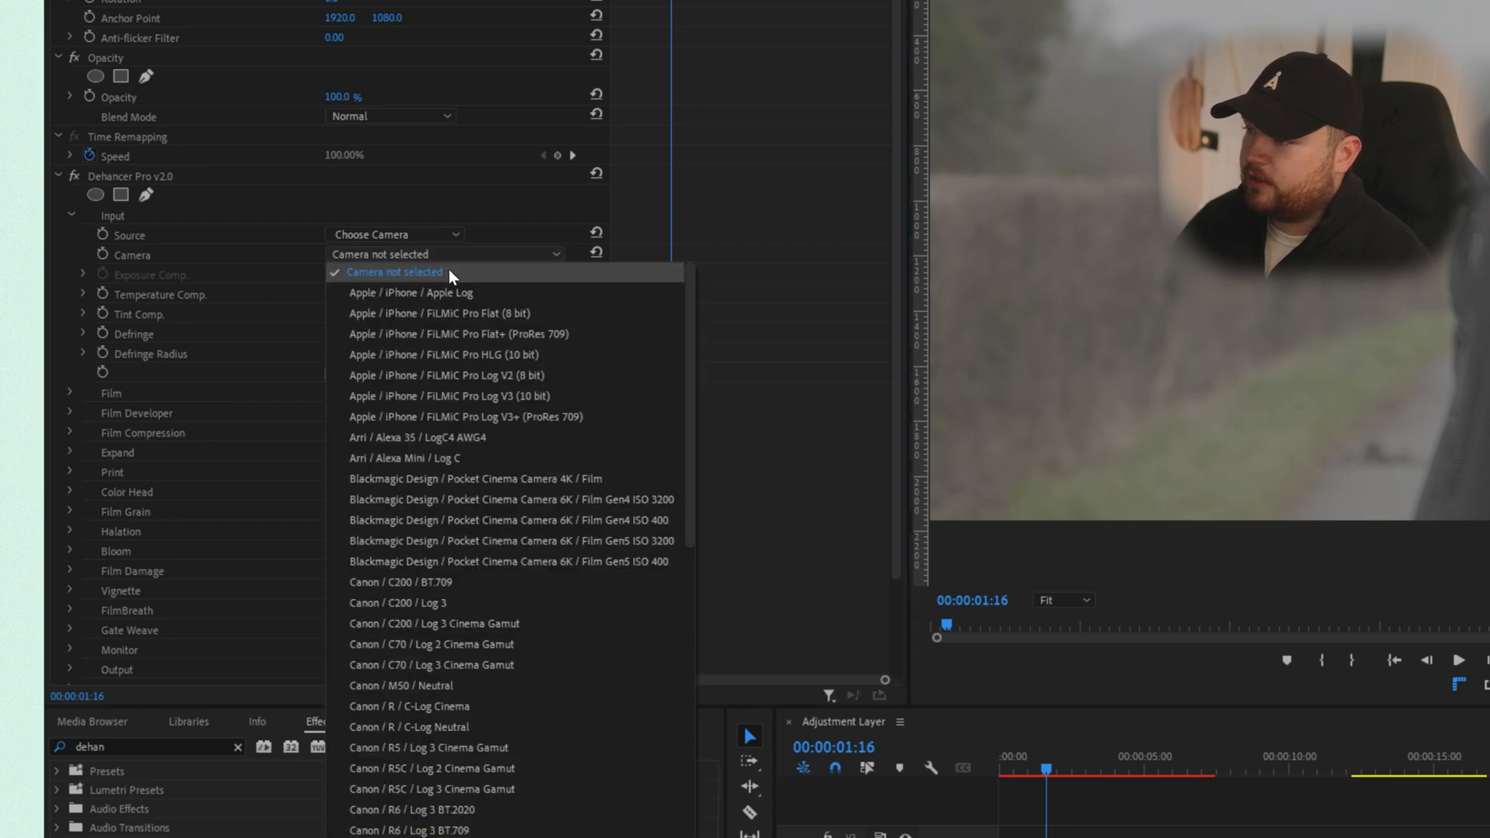
pyautogui.moveTo(688, 326); pyautogui.dragTo(622, 388)
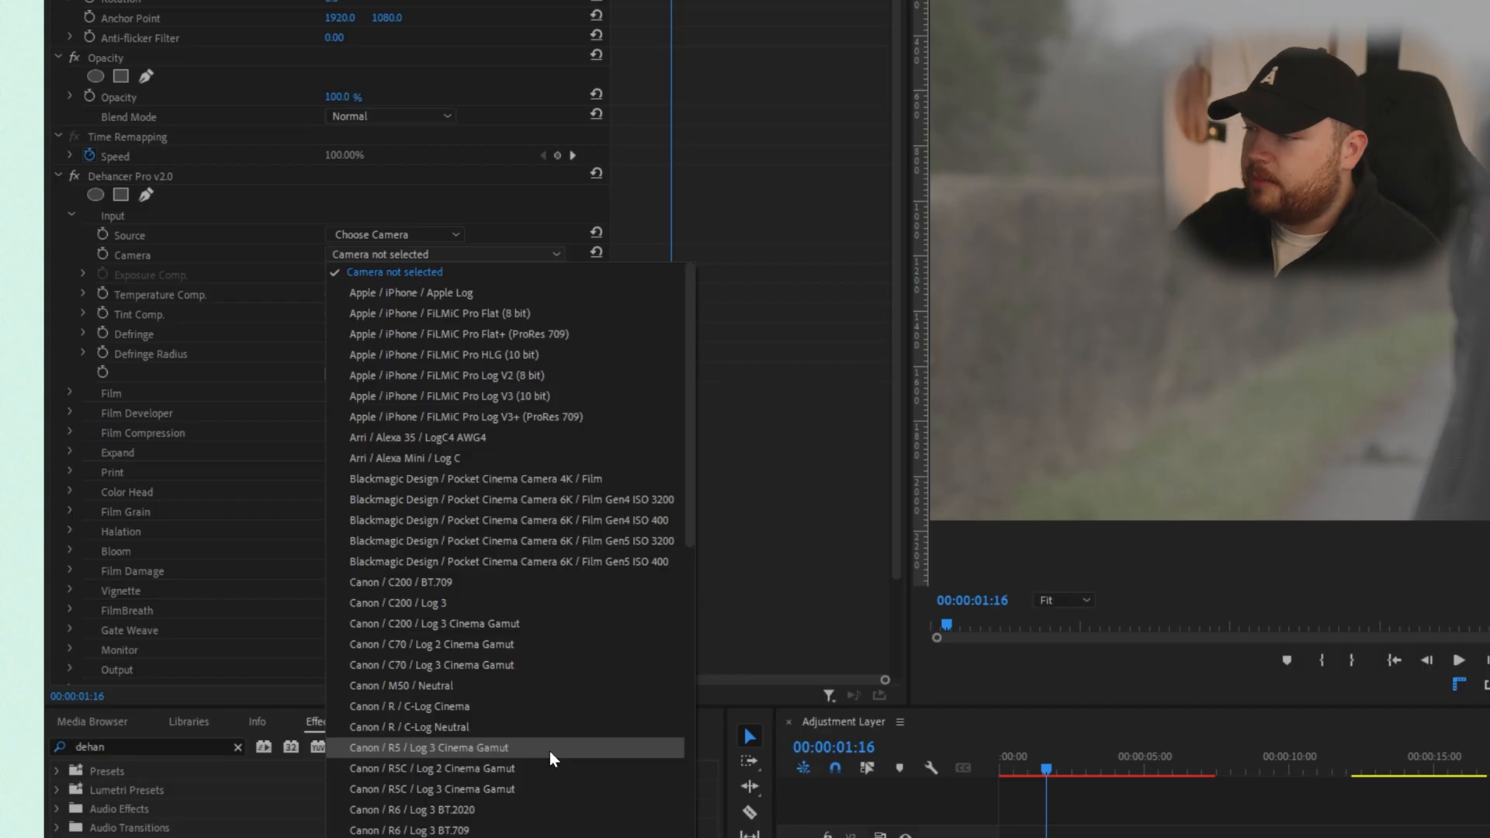
pyautogui.moveTo(693, 372); pyautogui.dragTo(683, 714)
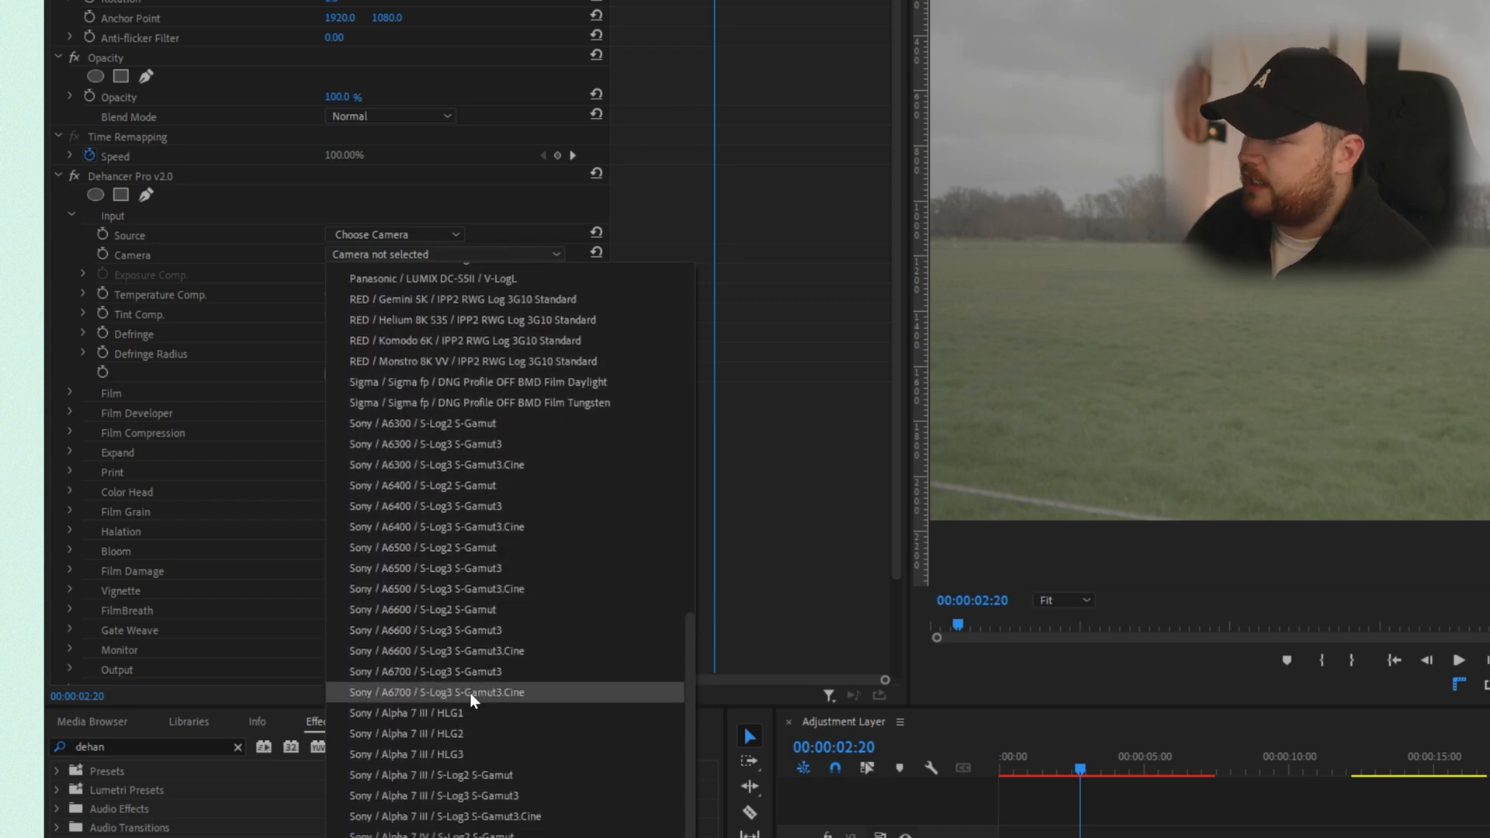
pyautogui.click(474, 692)
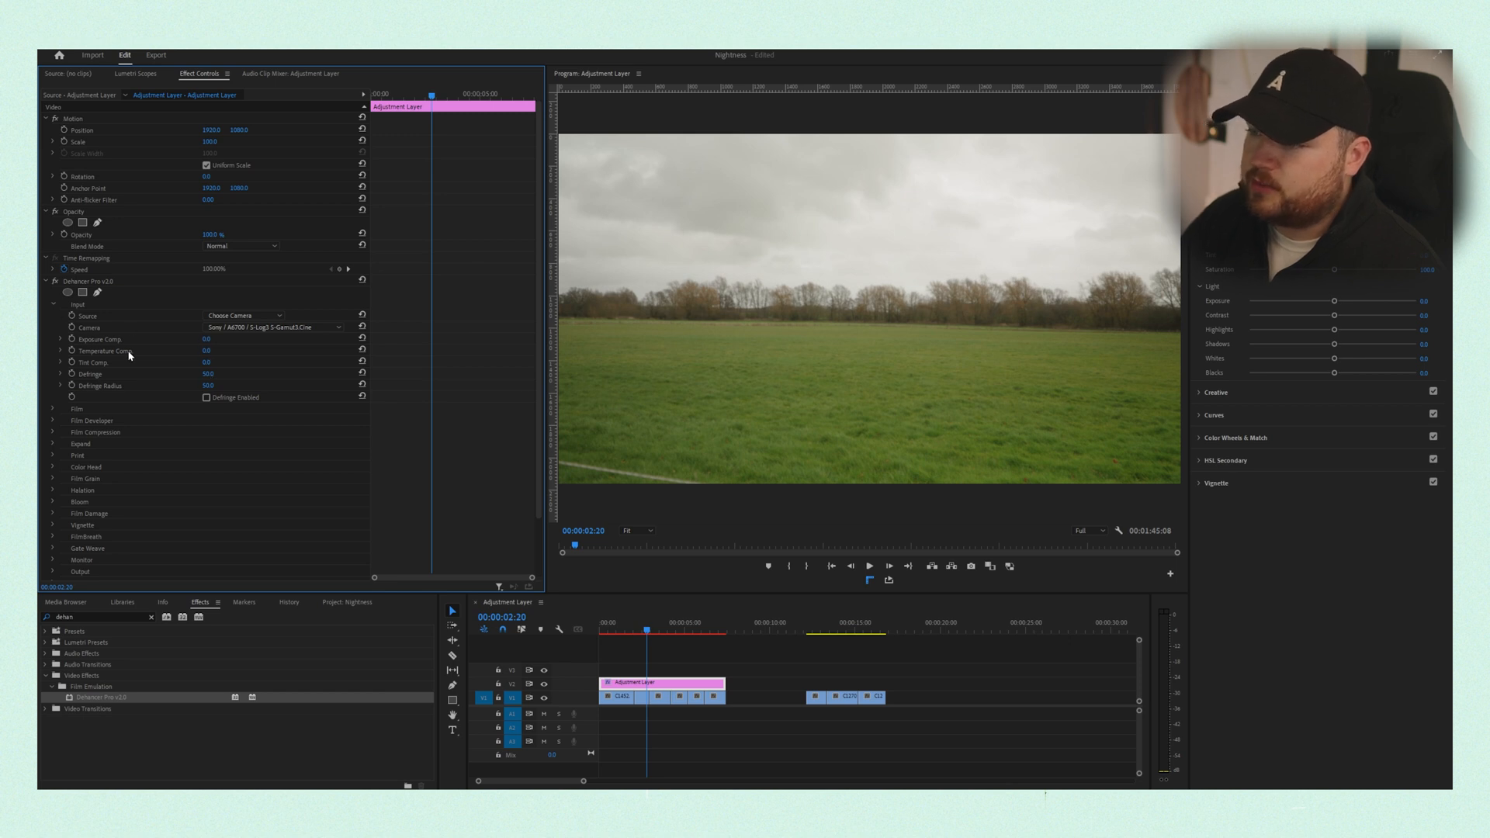
# - Enable Dehancer's Film module
pyautogui.click(54, 314)
pyautogui.click(54, 316)
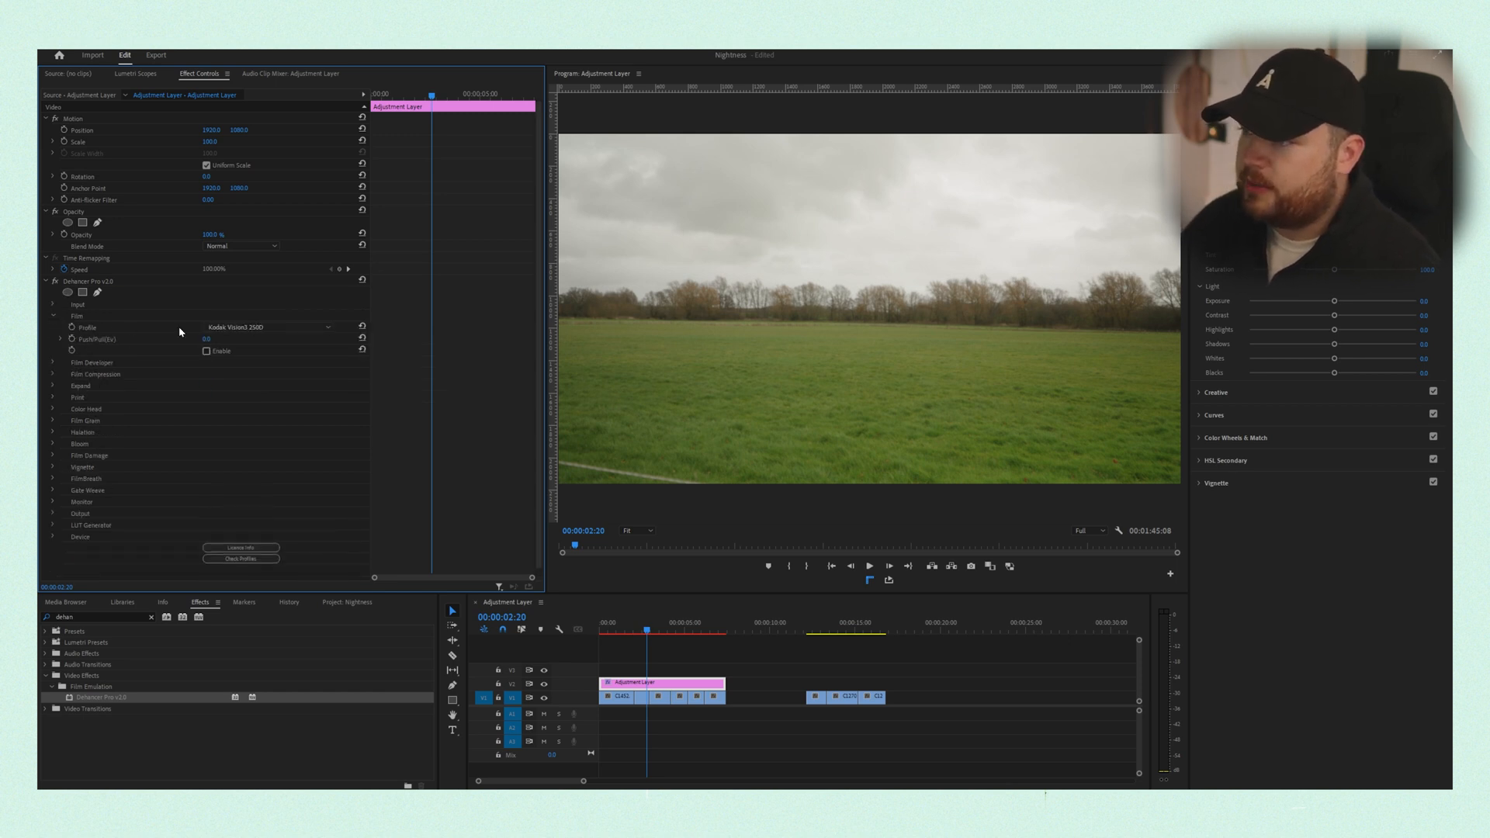
pyautogui.click(207, 351)
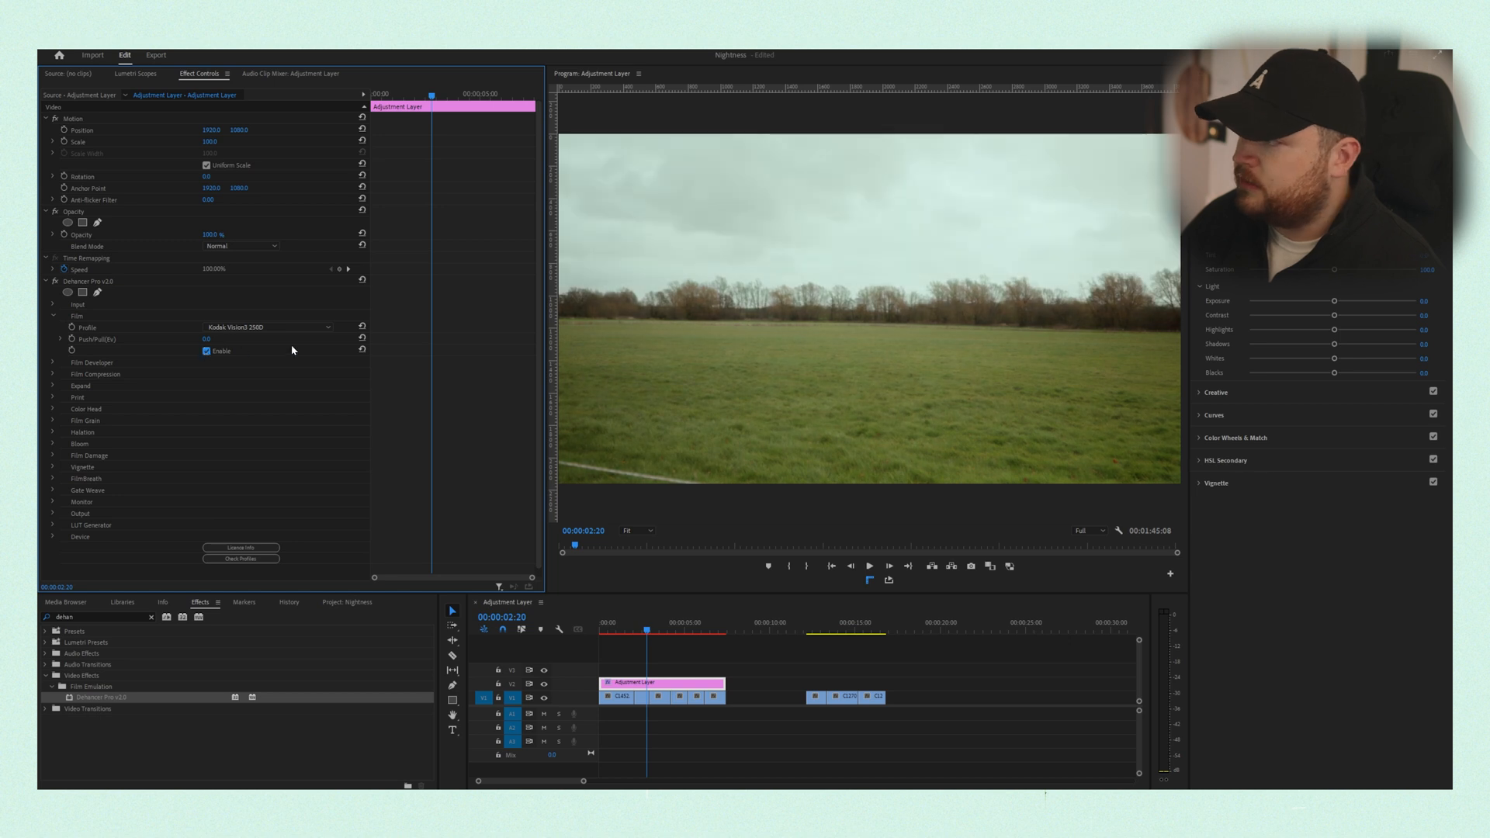
# - Try the Adox Color Implosion 100 film profile
pyautogui.click(302, 326)
pyautogui.scroll(3, 332, 444)
pyautogui.scroll(3, 332, 444)
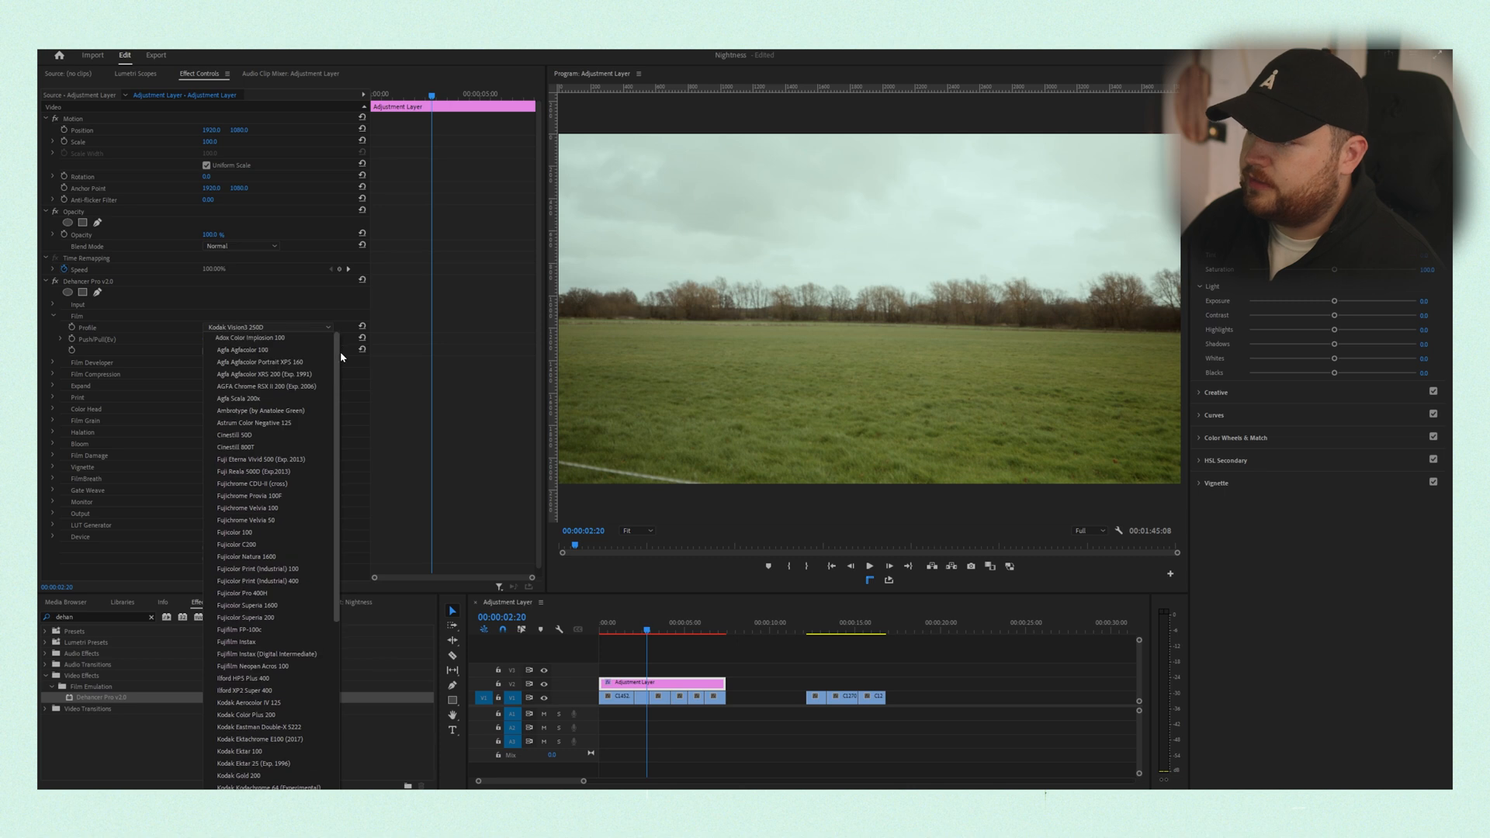
pyautogui.click(282, 339)
# - Set the film profile to Agfa Agfacolor XRS 200 (Exp. 1991) and browse the other available stocks
pyautogui.click(283, 327)
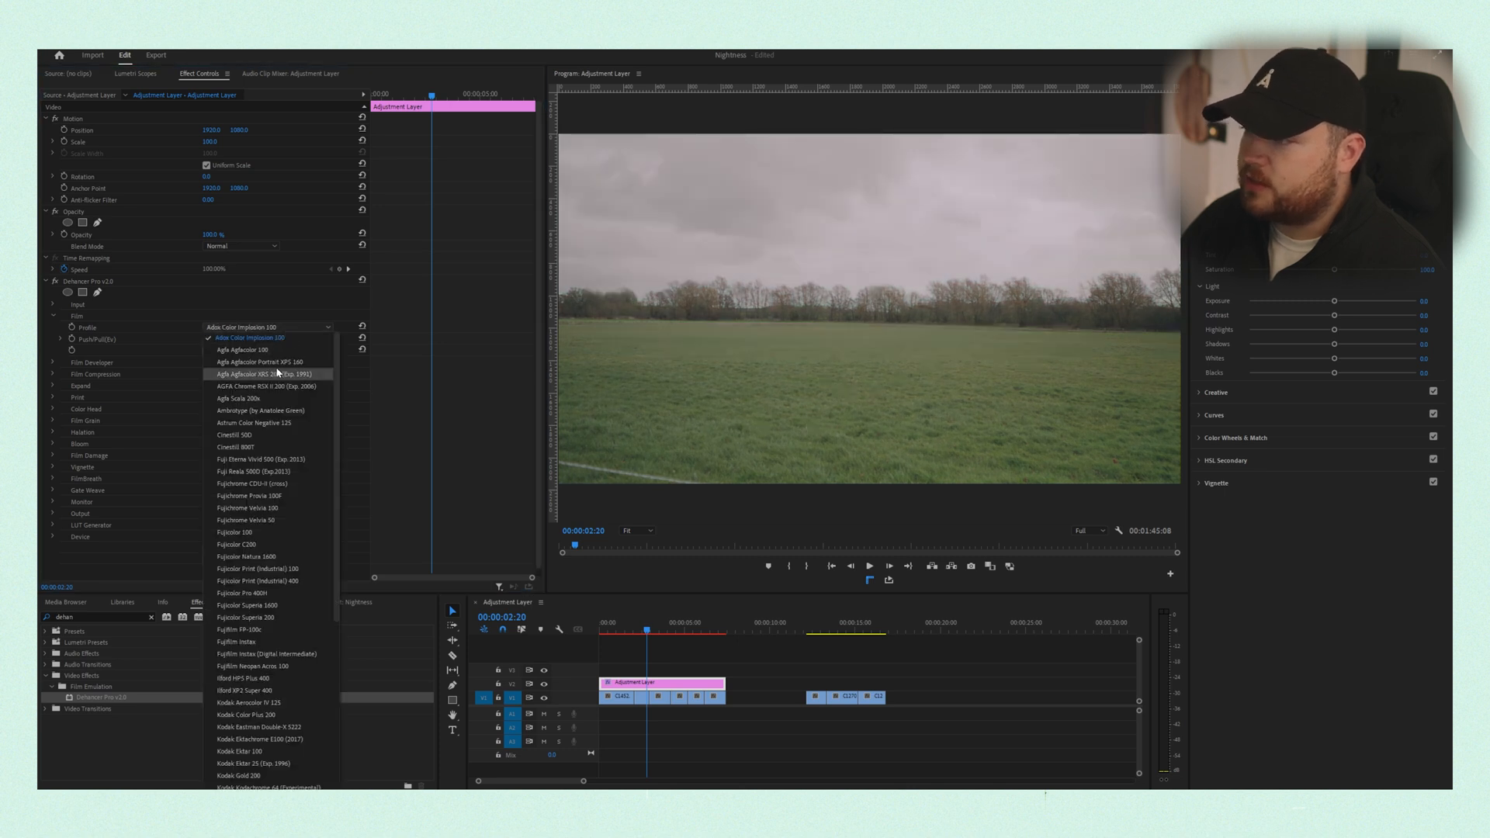
pyautogui.click(282, 349)
pyautogui.click(284, 328)
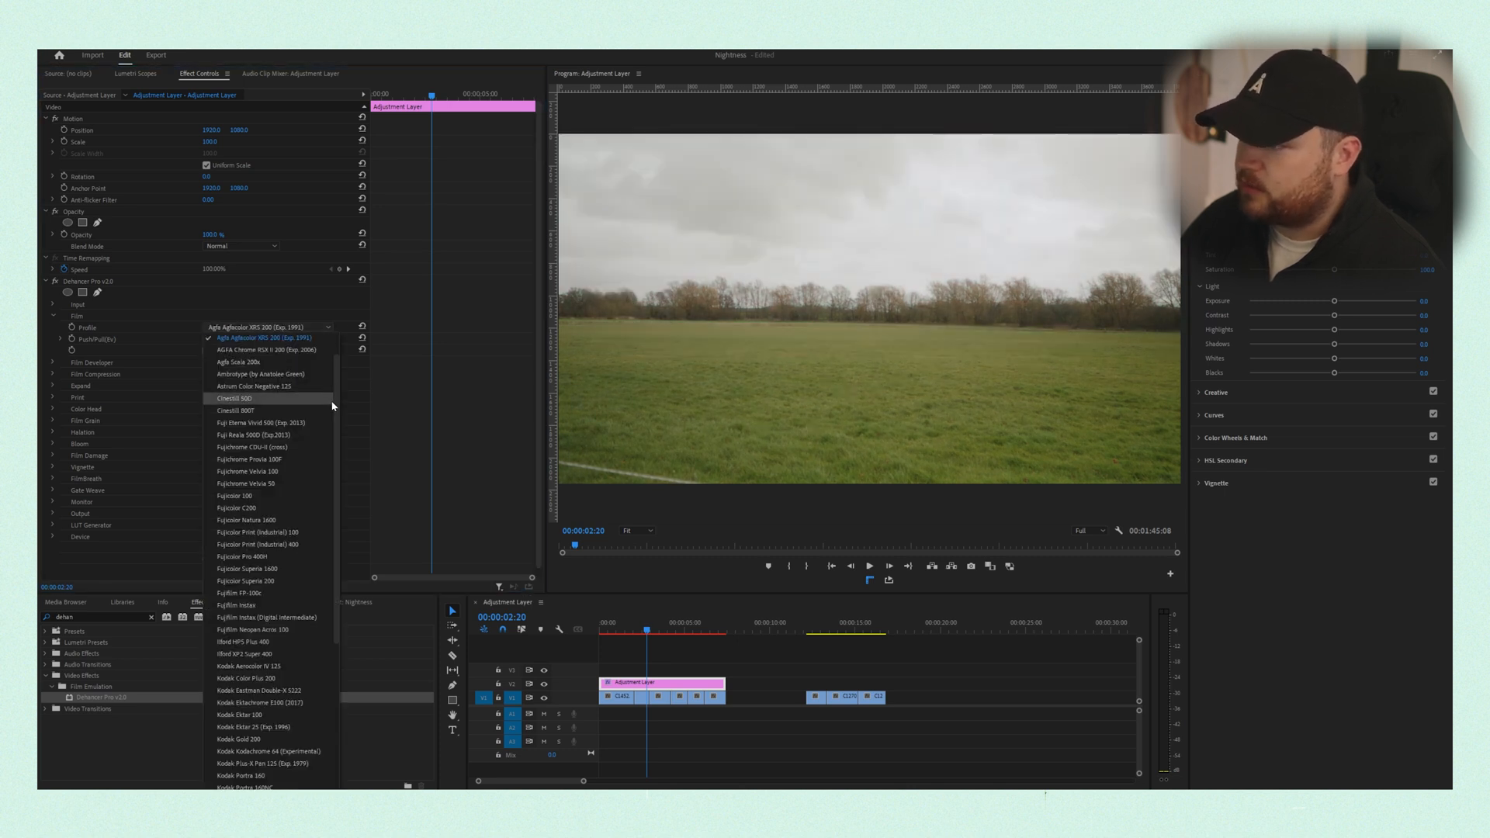
pyautogui.scroll(3, 334, 372)
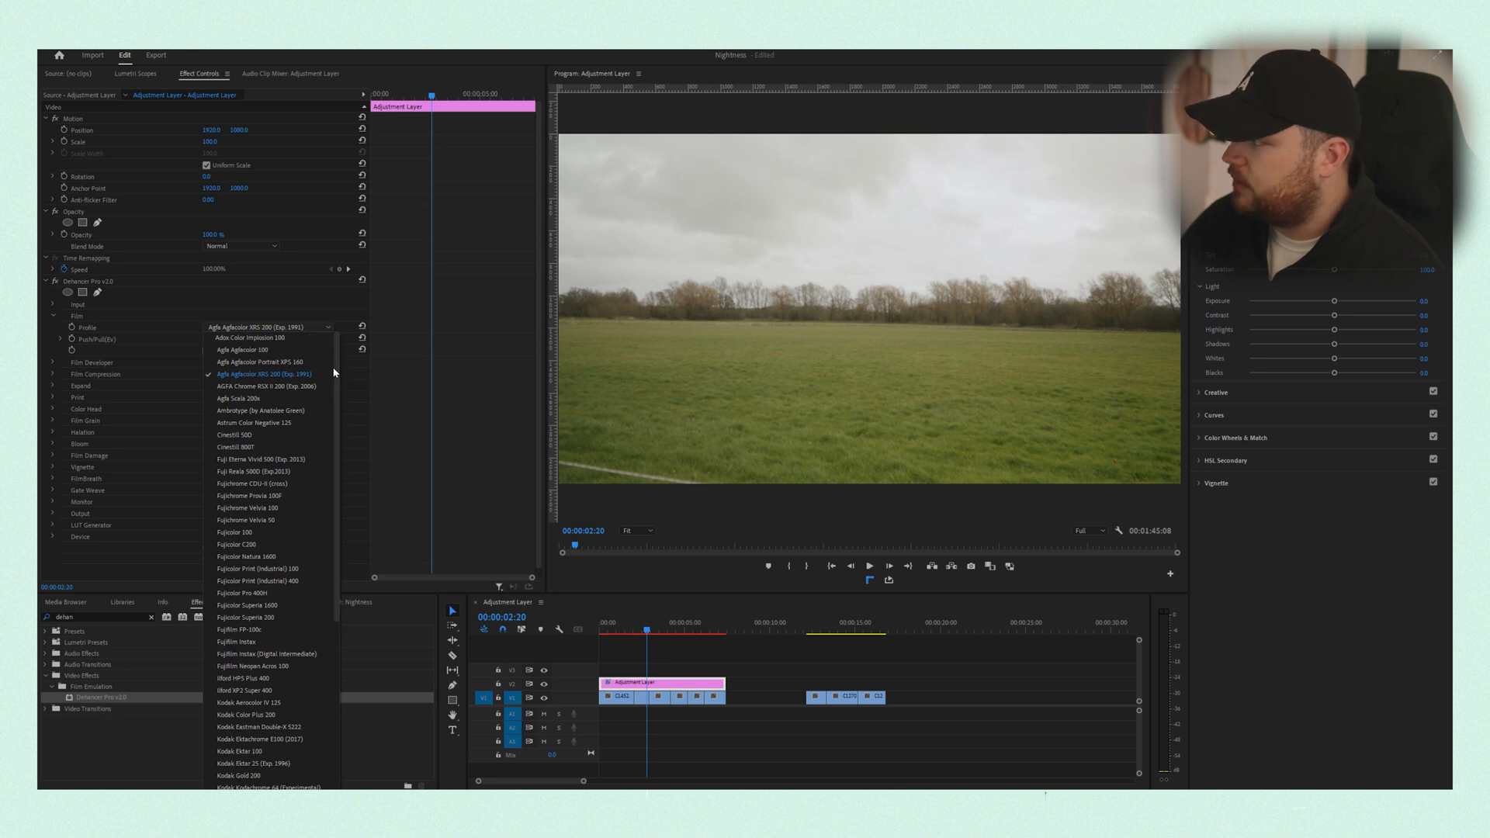
pyautogui.scroll(-2, 340, 532)
pyautogui.scroll(2, 340, 536)
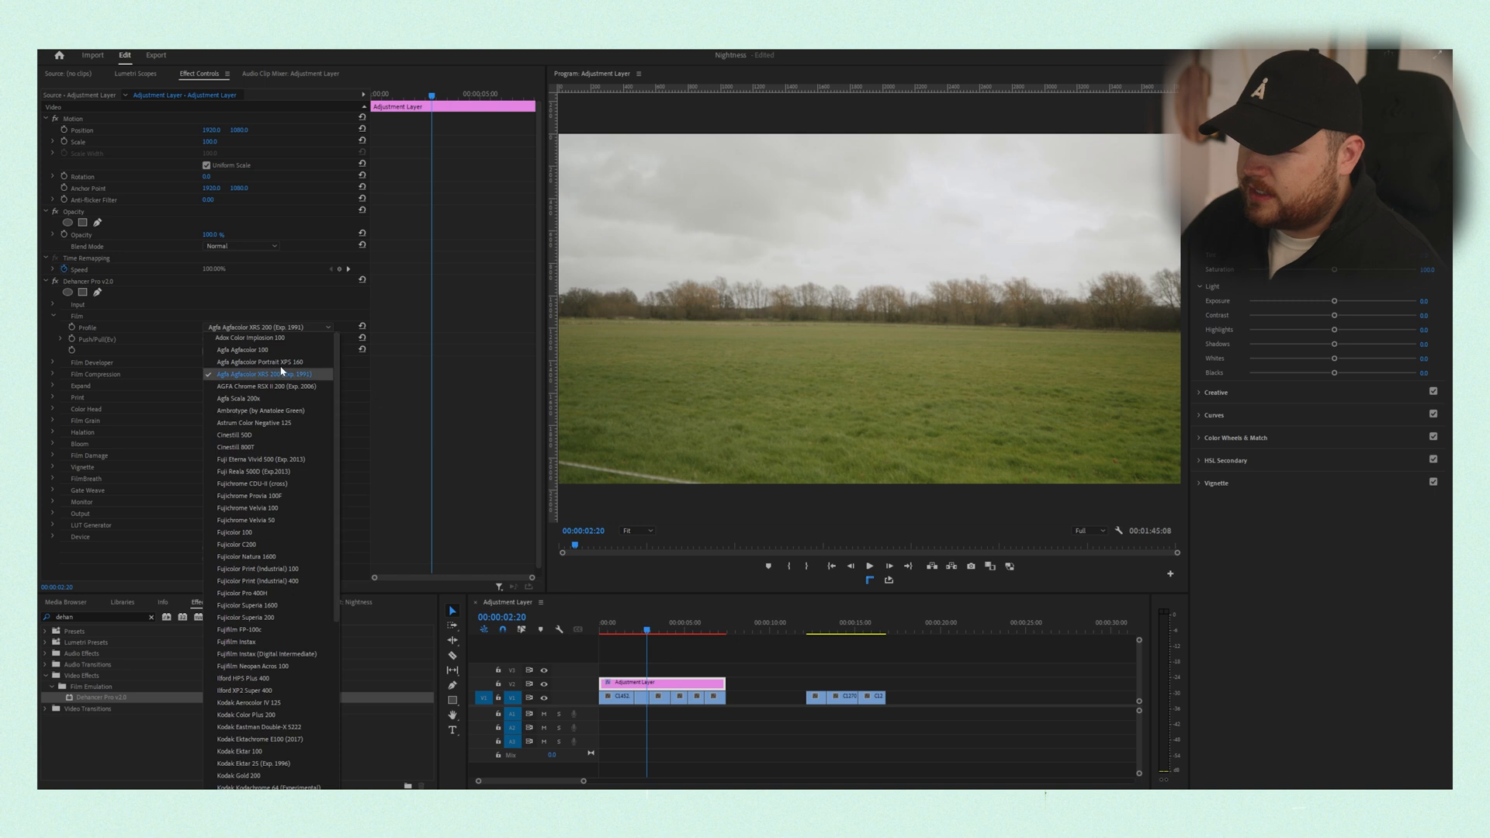
# - Preview the film look on the field shot and the running shot in the timeline
pyautogui.click(641, 624)
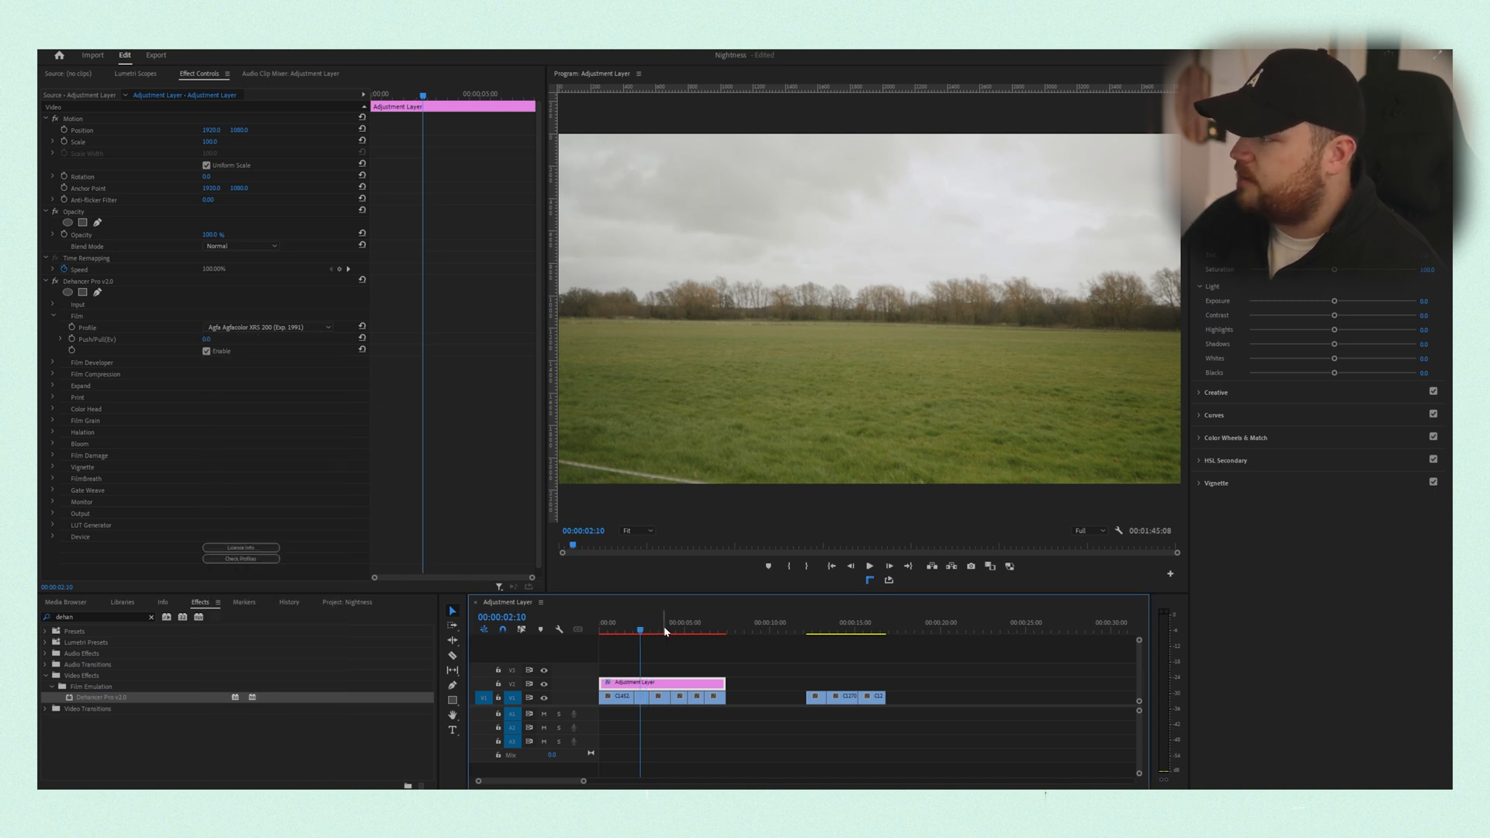
pyautogui.click(662, 630)
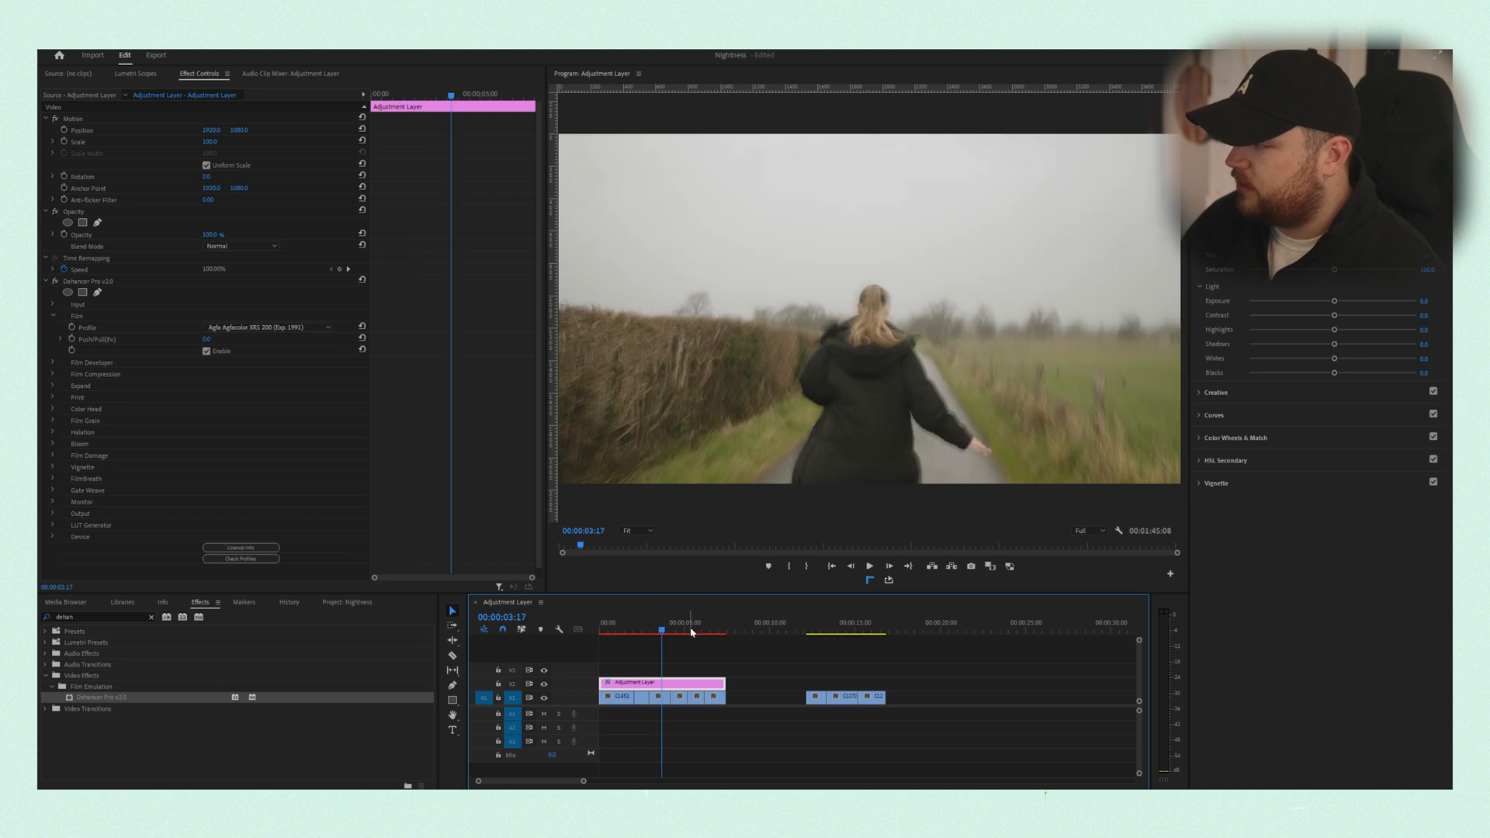
pyautogui.click(651, 630)
pyautogui.click(641, 630)
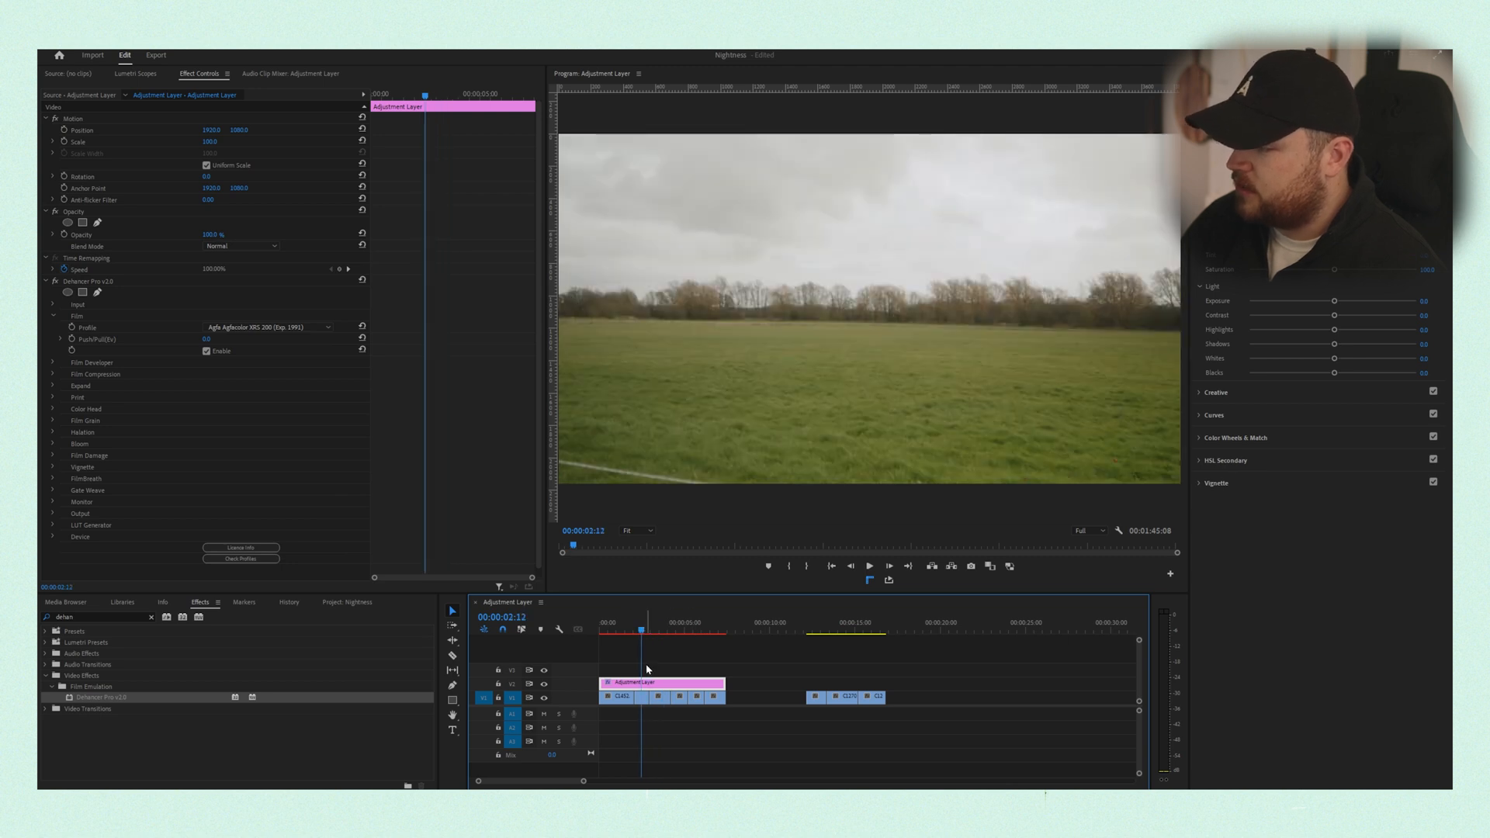
# - Enable Dehancer's Film Developer module
pyautogui.click(53, 317)
pyautogui.click(52, 328)
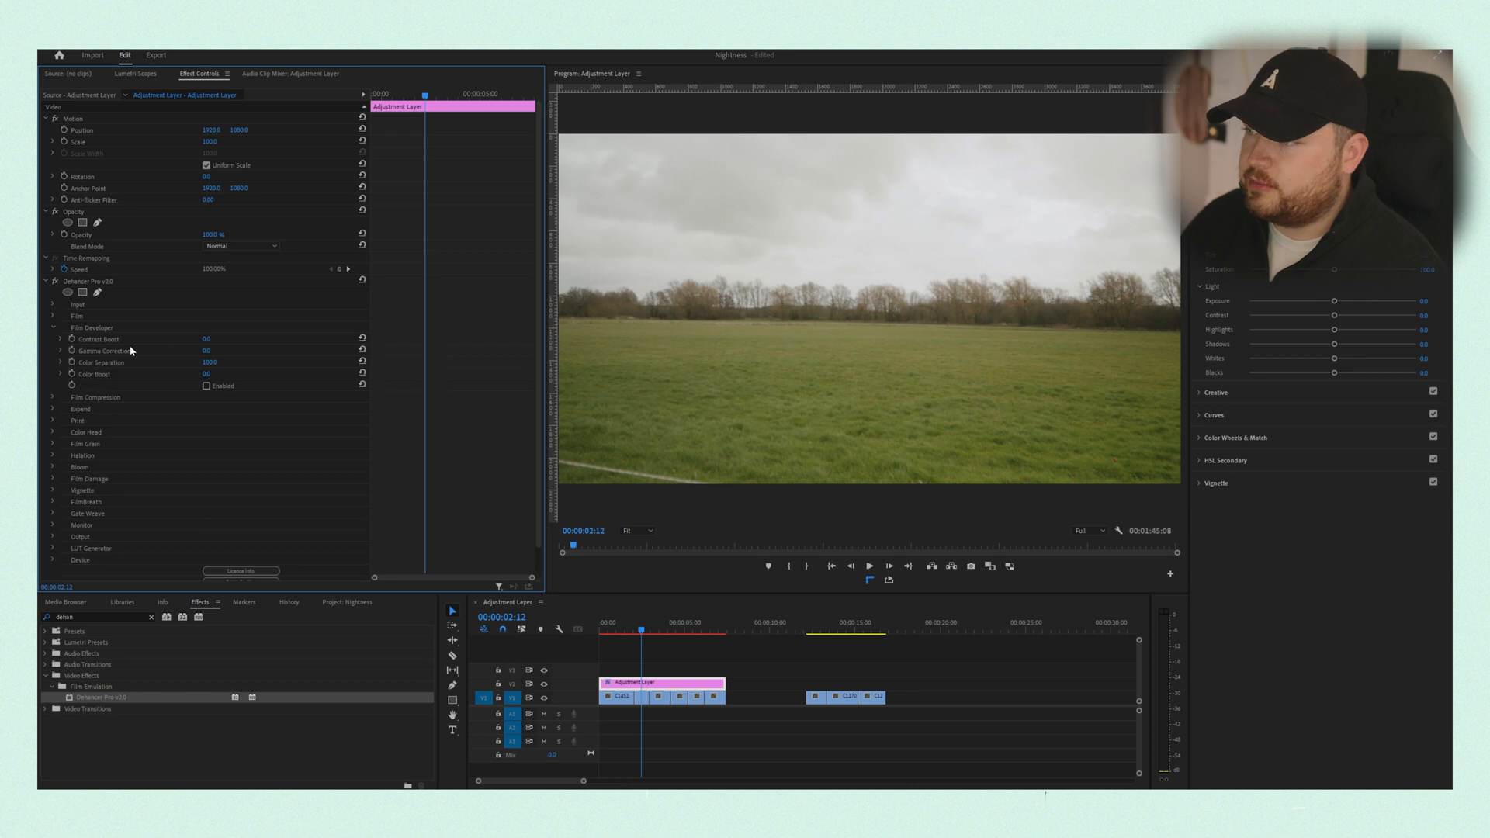
pyautogui.click(206, 386)
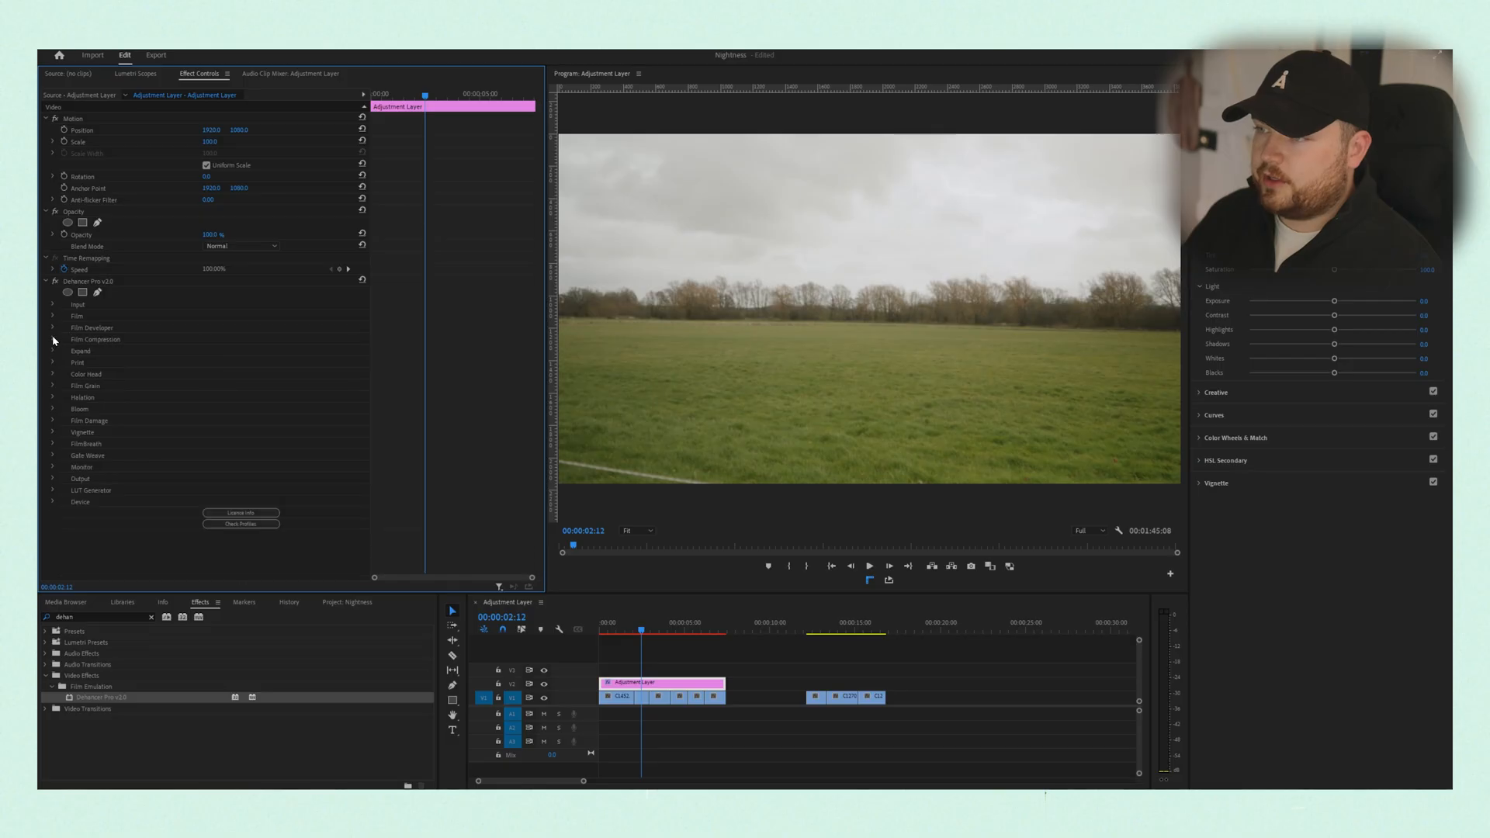
# - Enable Dehancer's Film Compression module and review the Expand settings
pyautogui.click(53, 339)
pyautogui.click(206, 397)
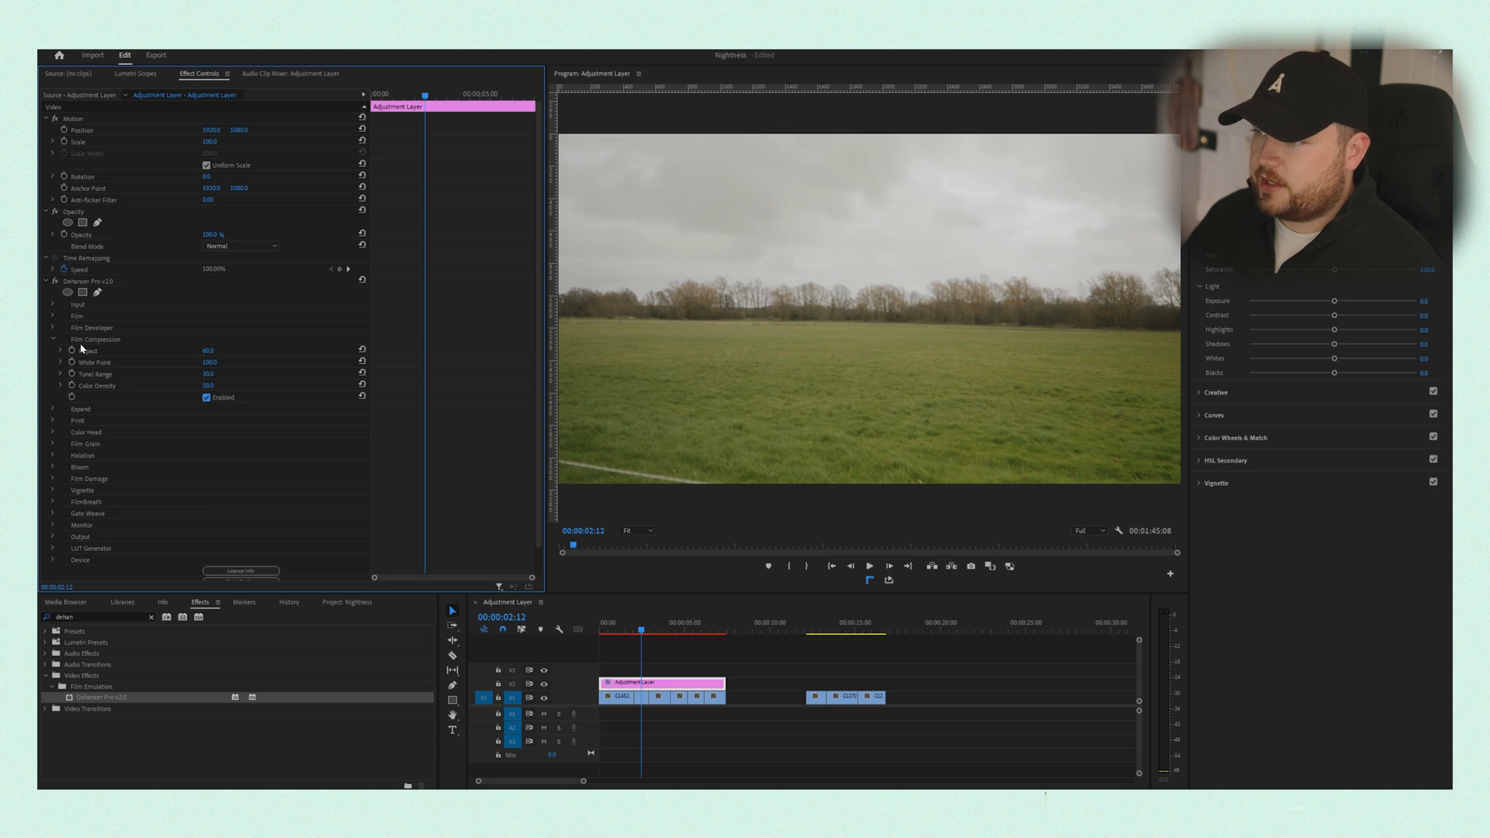
pyautogui.click(52, 340)
pyautogui.click(53, 350)
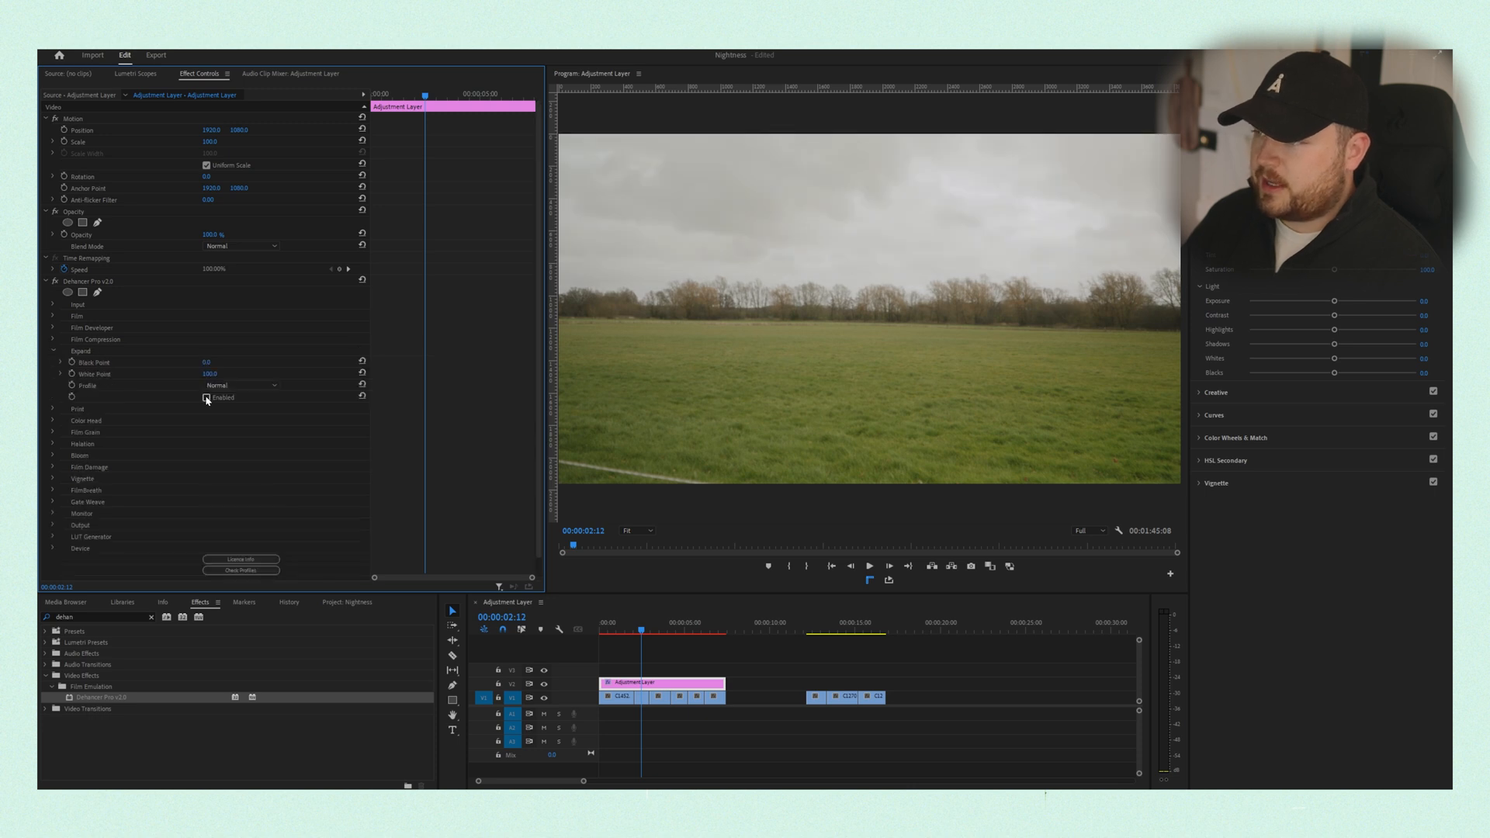
pyautogui.click(54, 352)
# - Enable the Print module and set its profile to Kodak Endura Glossy Paper
pyautogui.click(52, 363)
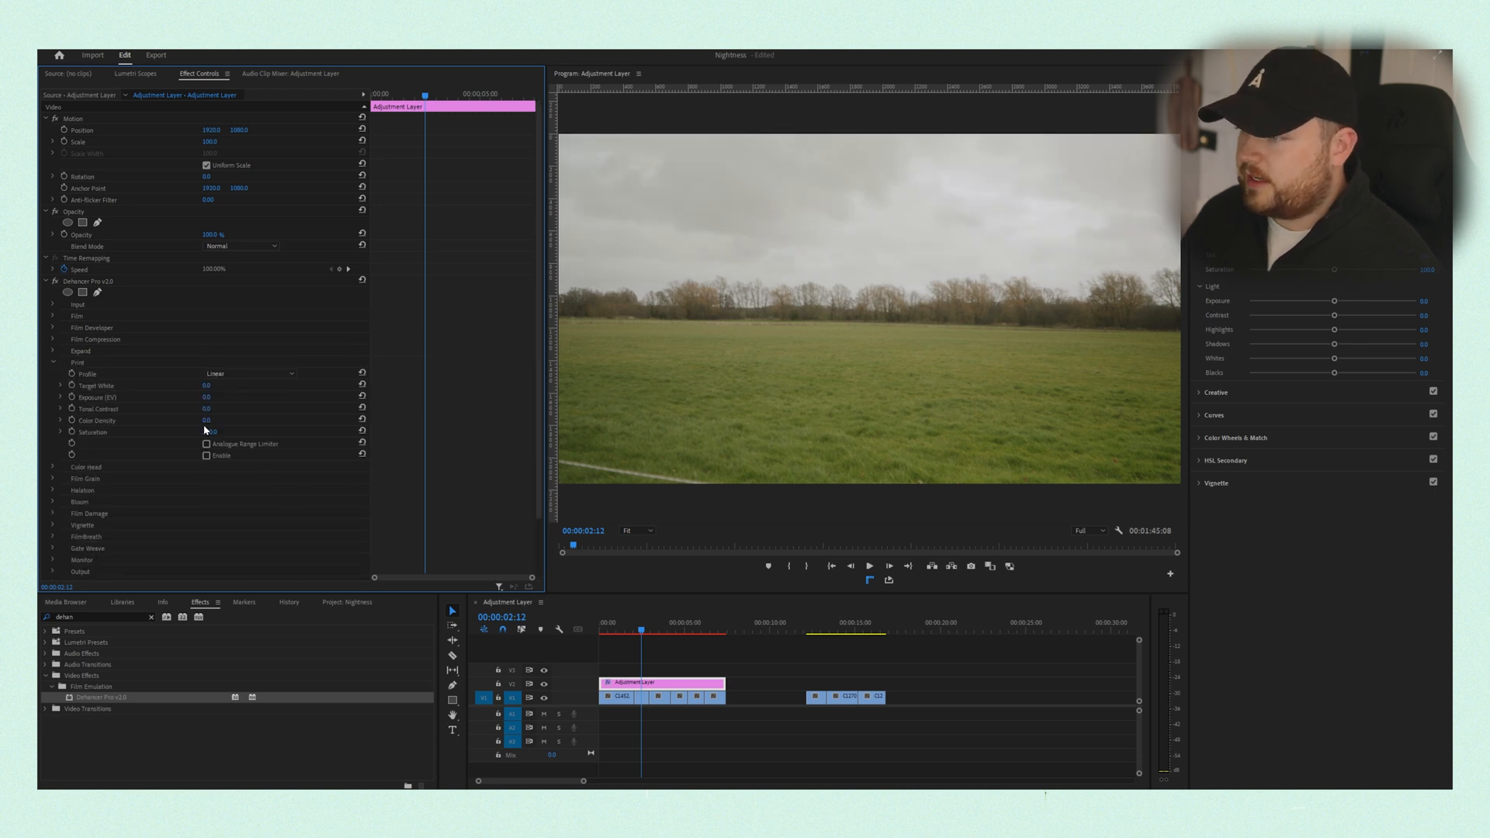
pyautogui.click(224, 374)
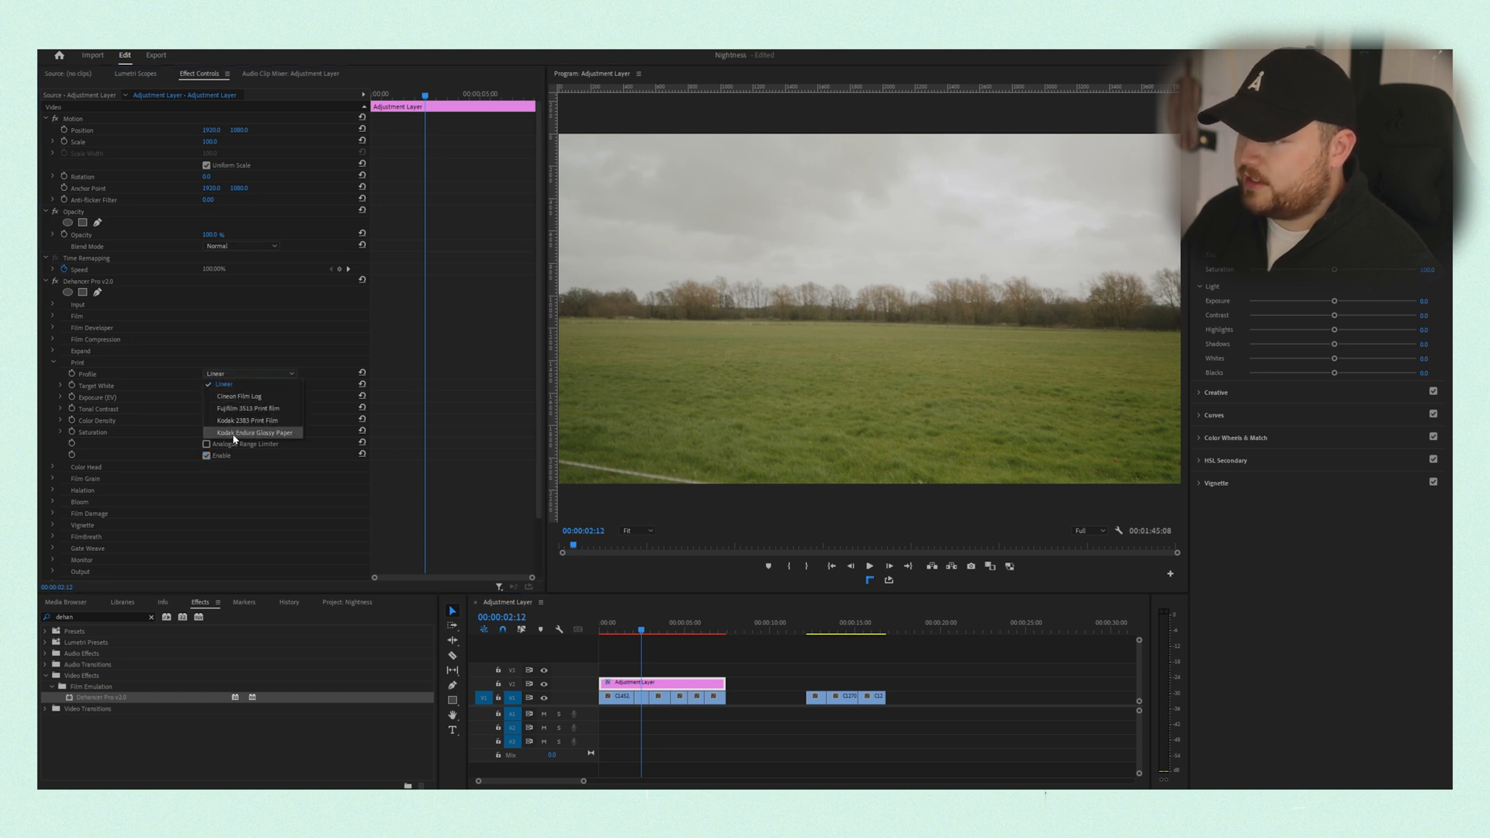
pyautogui.click(232, 432)
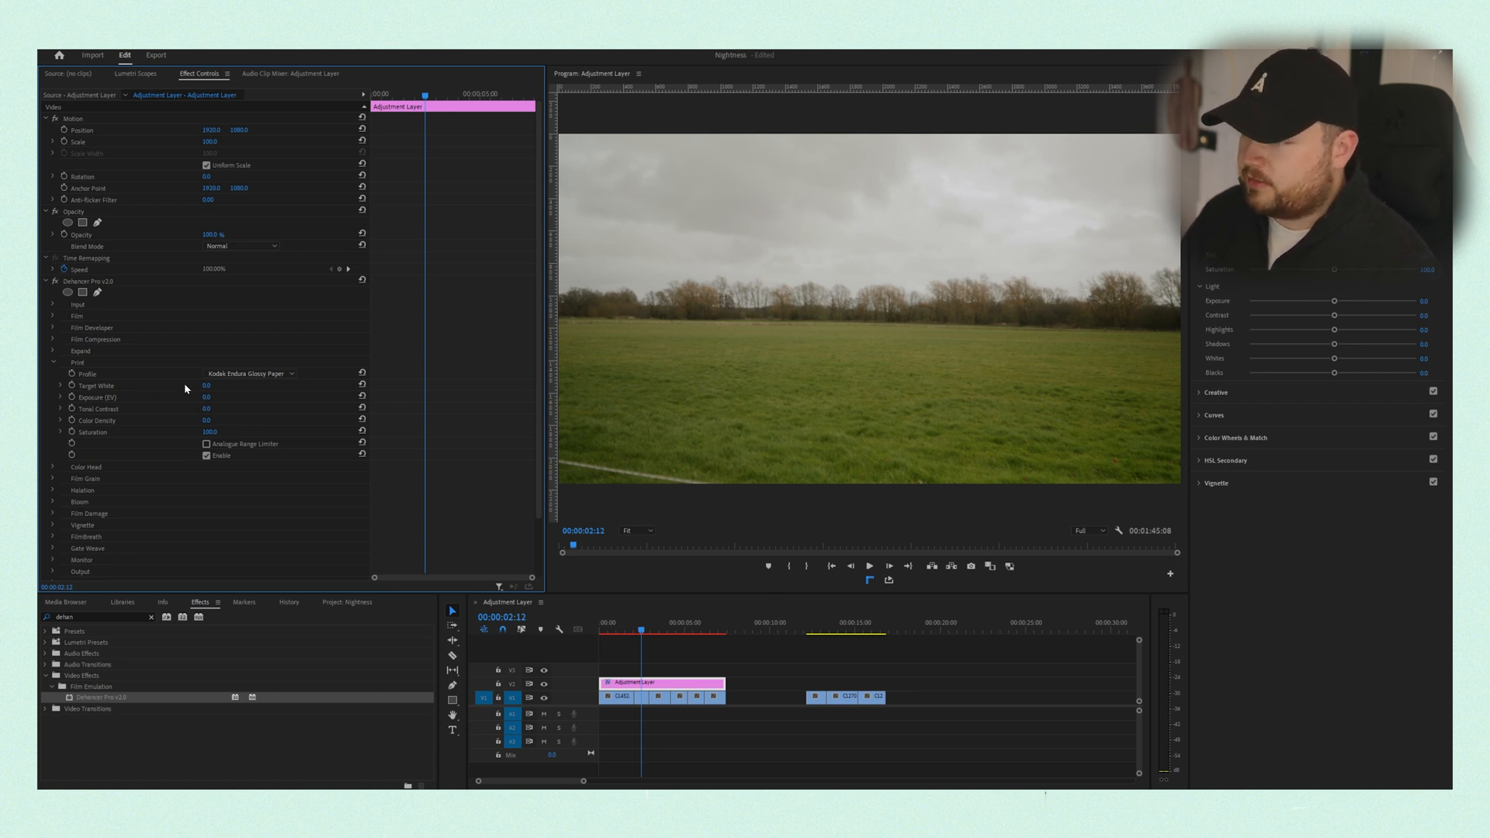
pyautogui.click(53, 363)
# - Open the Film Grain profile options and toggle the Halation module to compare its effect on the shot
pyautogui.click(53, 386)
pyautogui.click(242, 396)
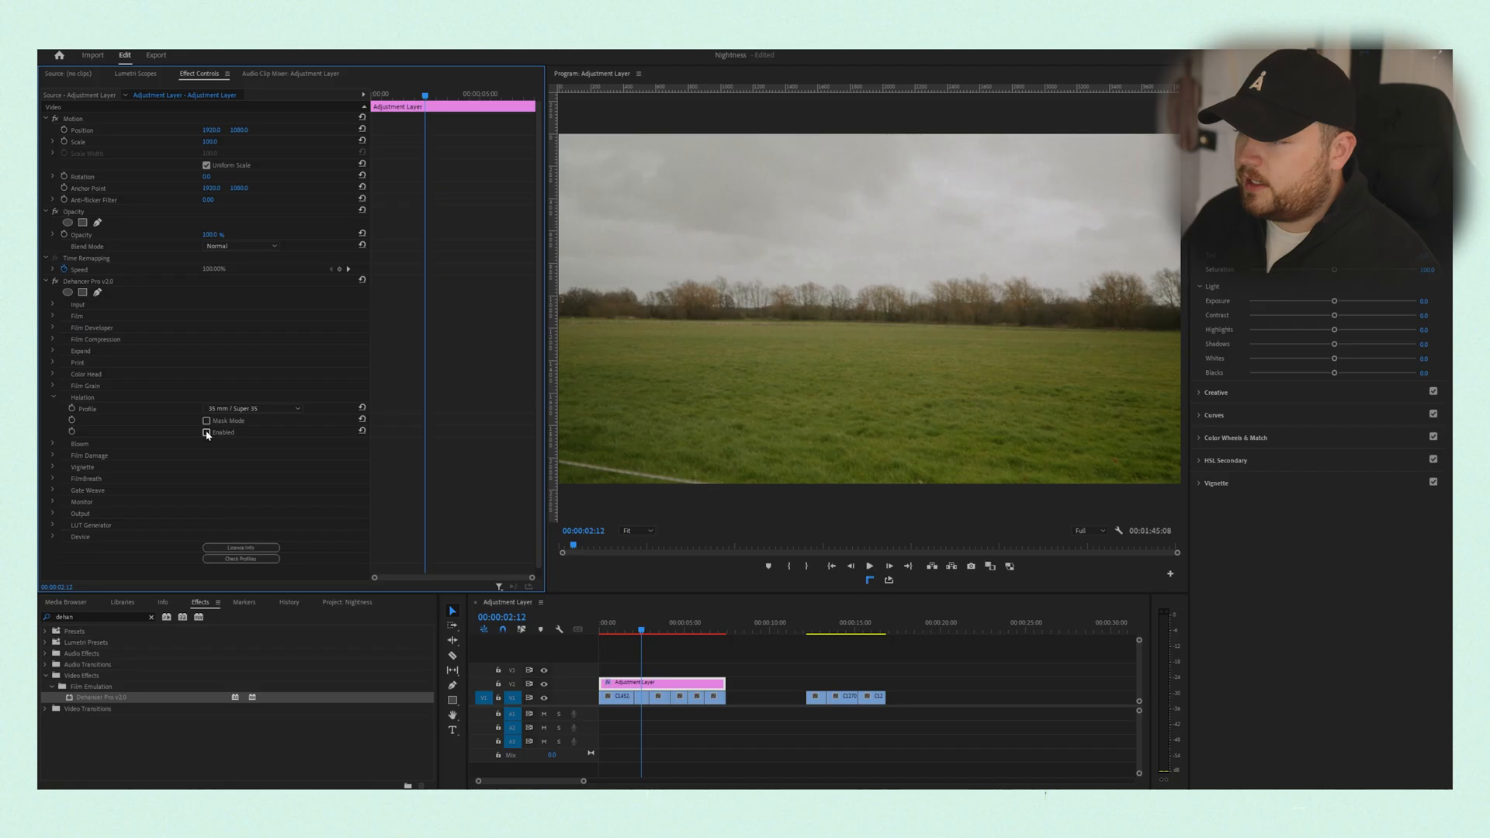
pyautogui.click(206, 432)
pyautogui.click(207, 432)
pyautogui.click(54, 397)
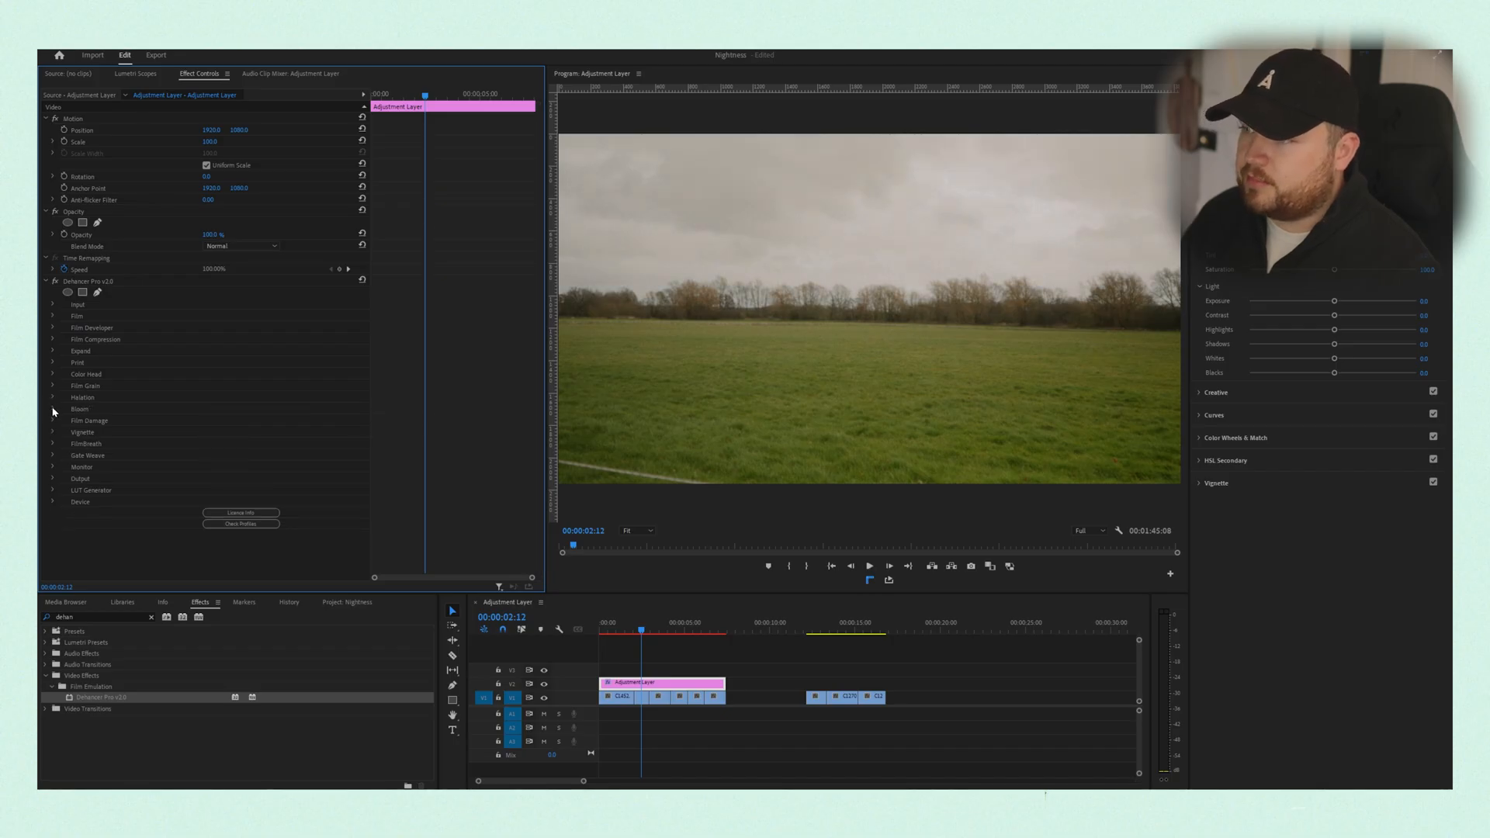
# - Enable the Bloom module with its 35 mm / Super 35 profile and review its effect on other shots
pyautogui.click(53, 409)
pyautogui.click(207, 444)
pyautogui.click(629, 630)
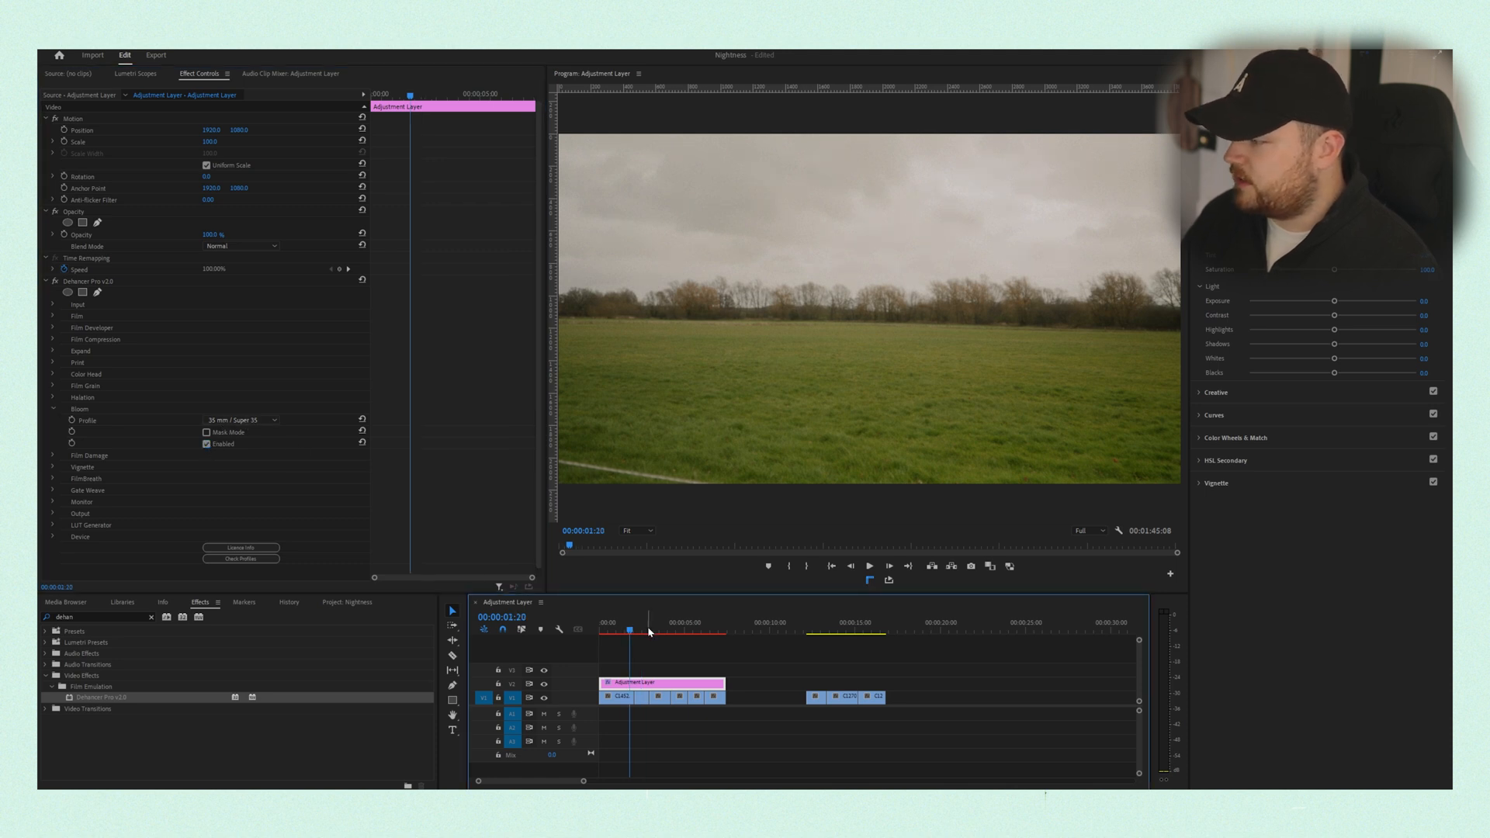
pyautogui.click(659, 631)
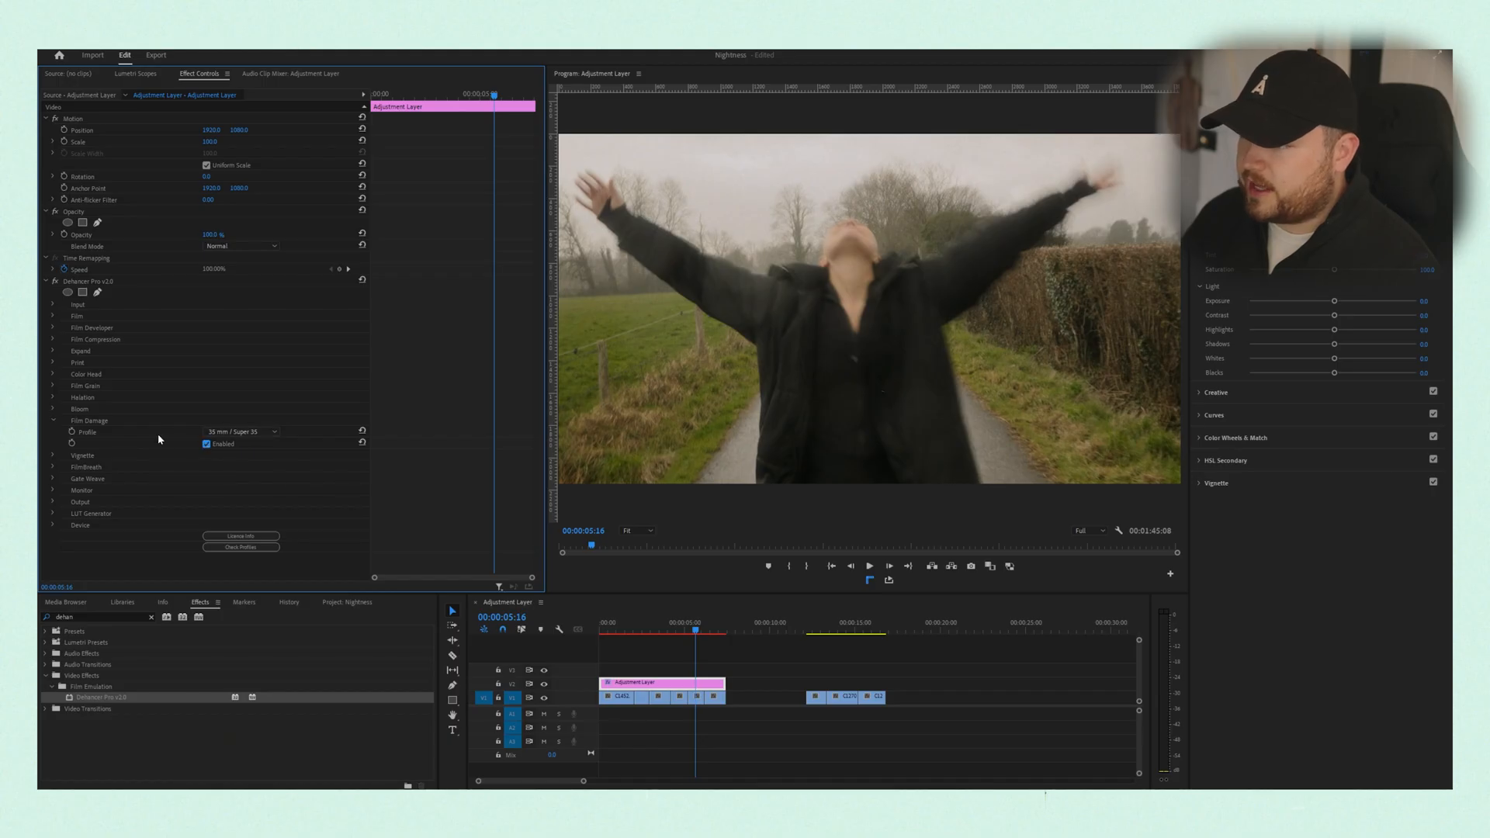
# - Check the FilmBreath settings, then enable Gate Weave and set its profile to 16 mm / Super 16
pyautogui.click(53, 421)
pyautogui.click(52, 444)
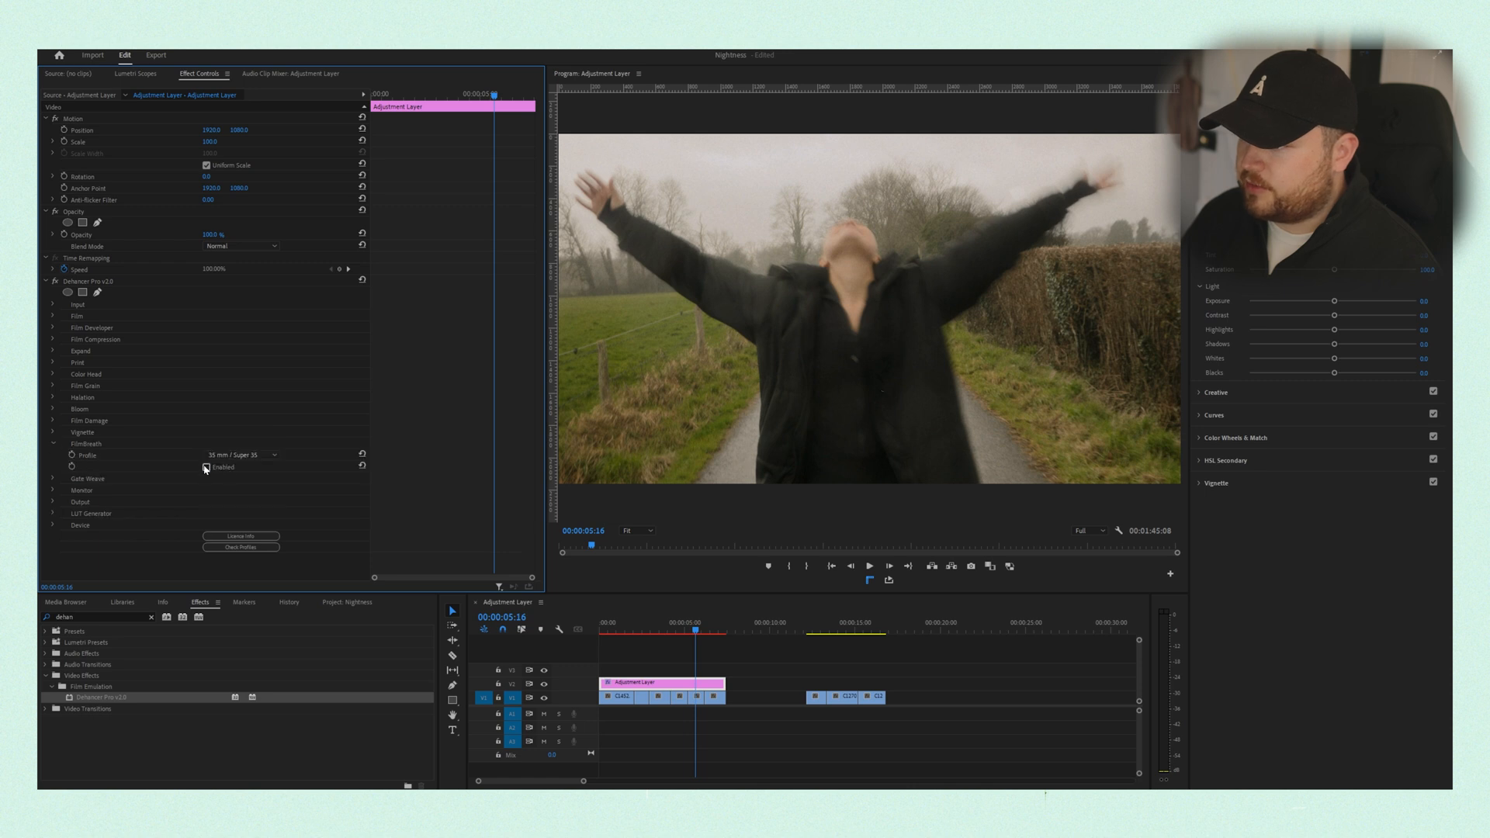
pyautogui.click(54, 443)
pyautogui.click(54, 453)
pyautogui.click(206, 479)
pyautogui.click(233, 466)
pyautogui.click(237, 510)
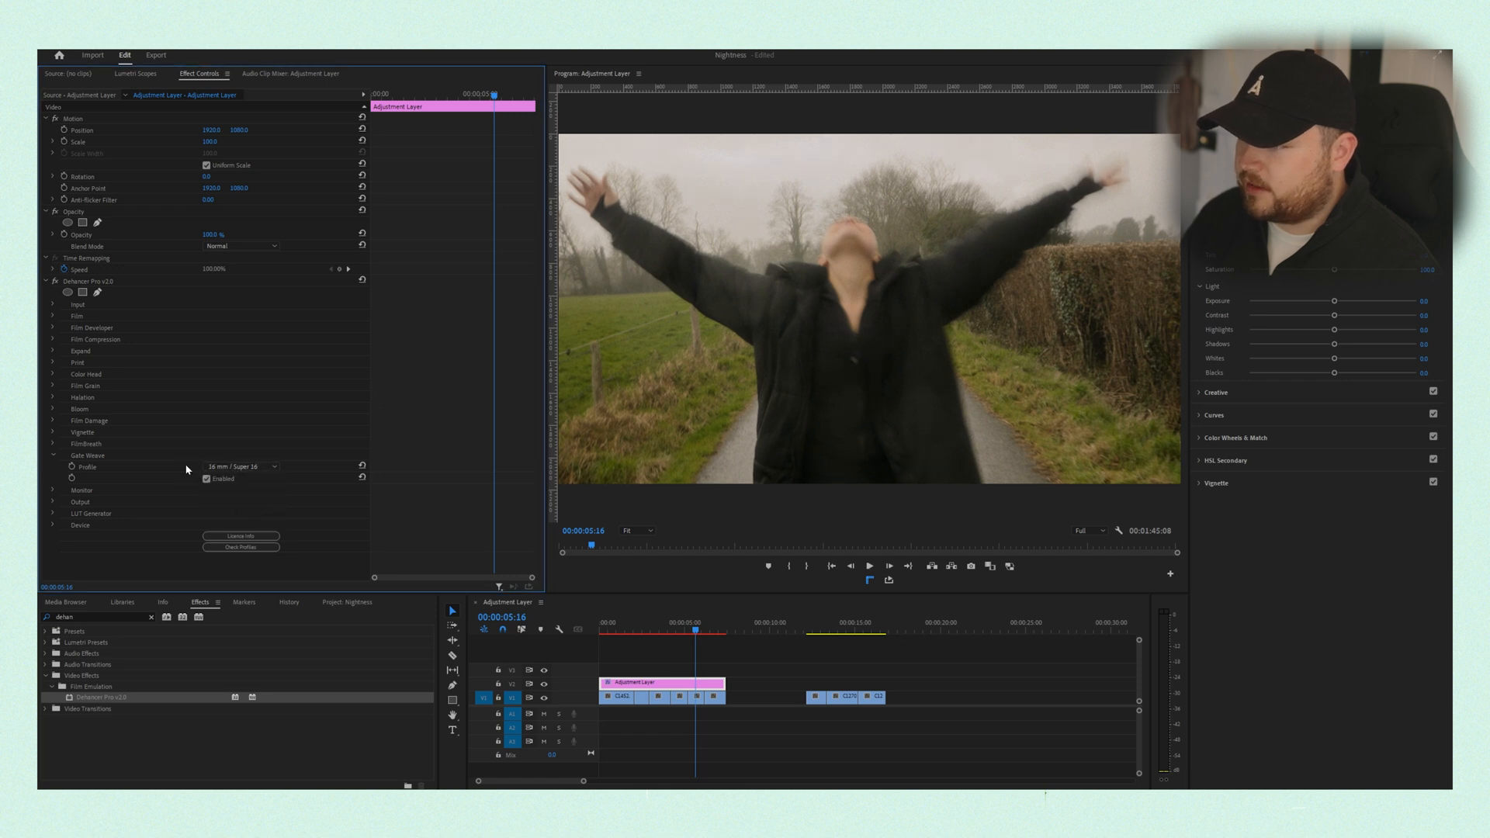
pyautogui.click(52, 454)
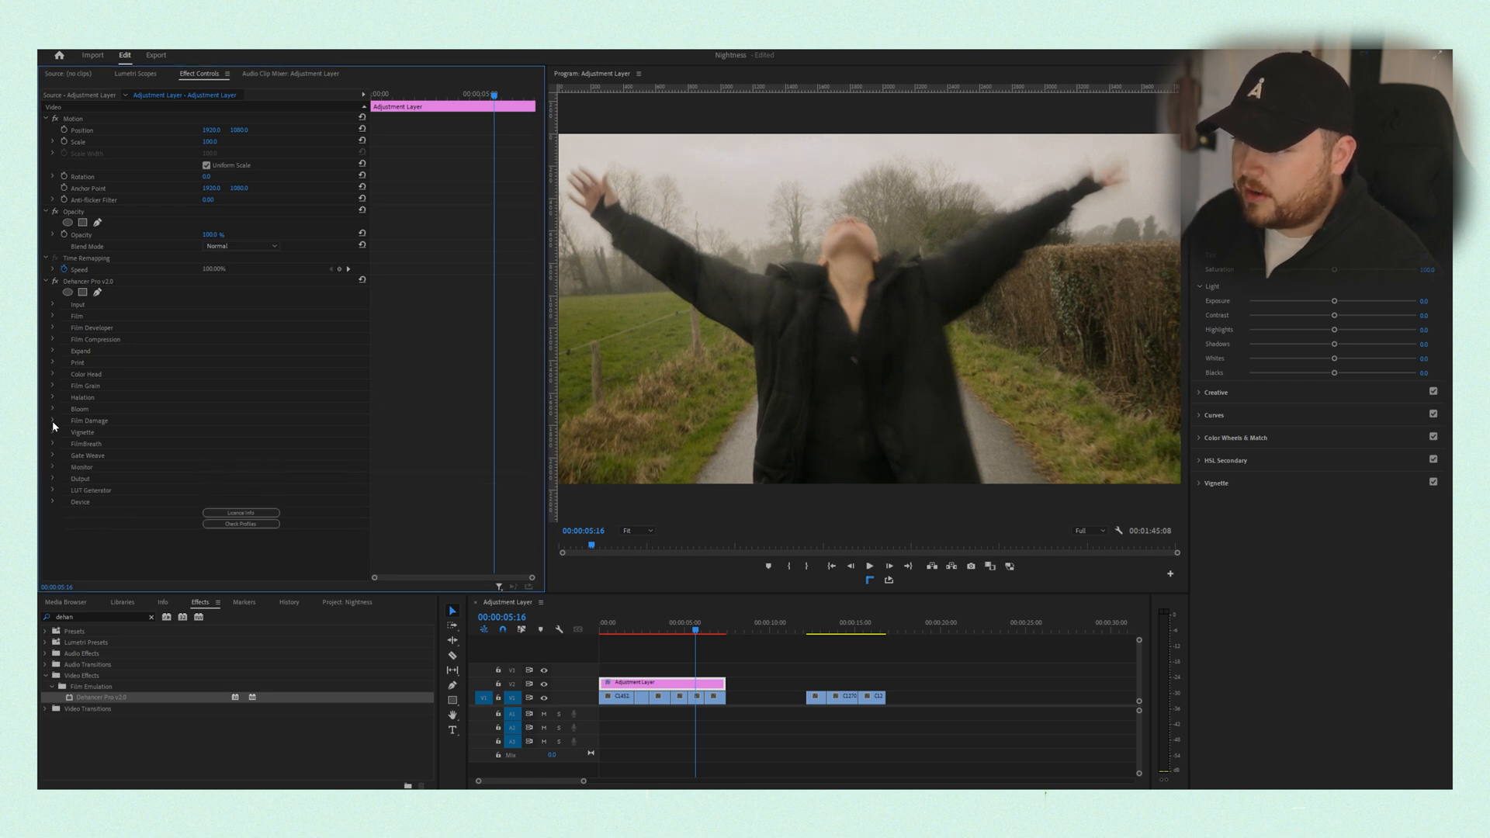
# - Try the 16 mm / Super 16 and 8 mm / Super 8 profiles for Film Damage and review the result across shots
pyautogui.click(53, 421)
pyautogui.click(236, 432)
pyautogui.click(244, 466)
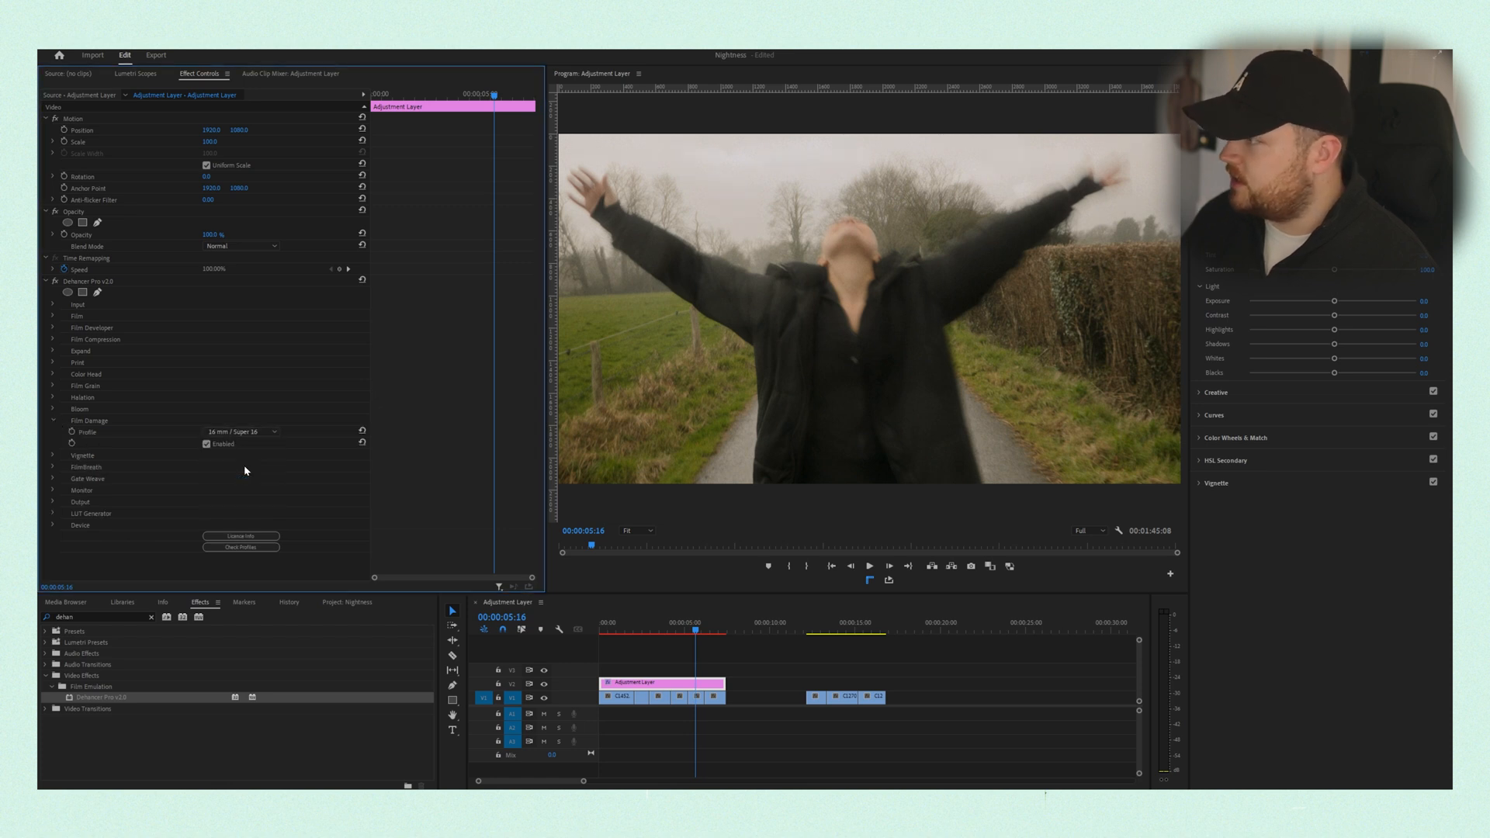
pyautogui.click(243, 432)
pyautogui.click(245, 449)
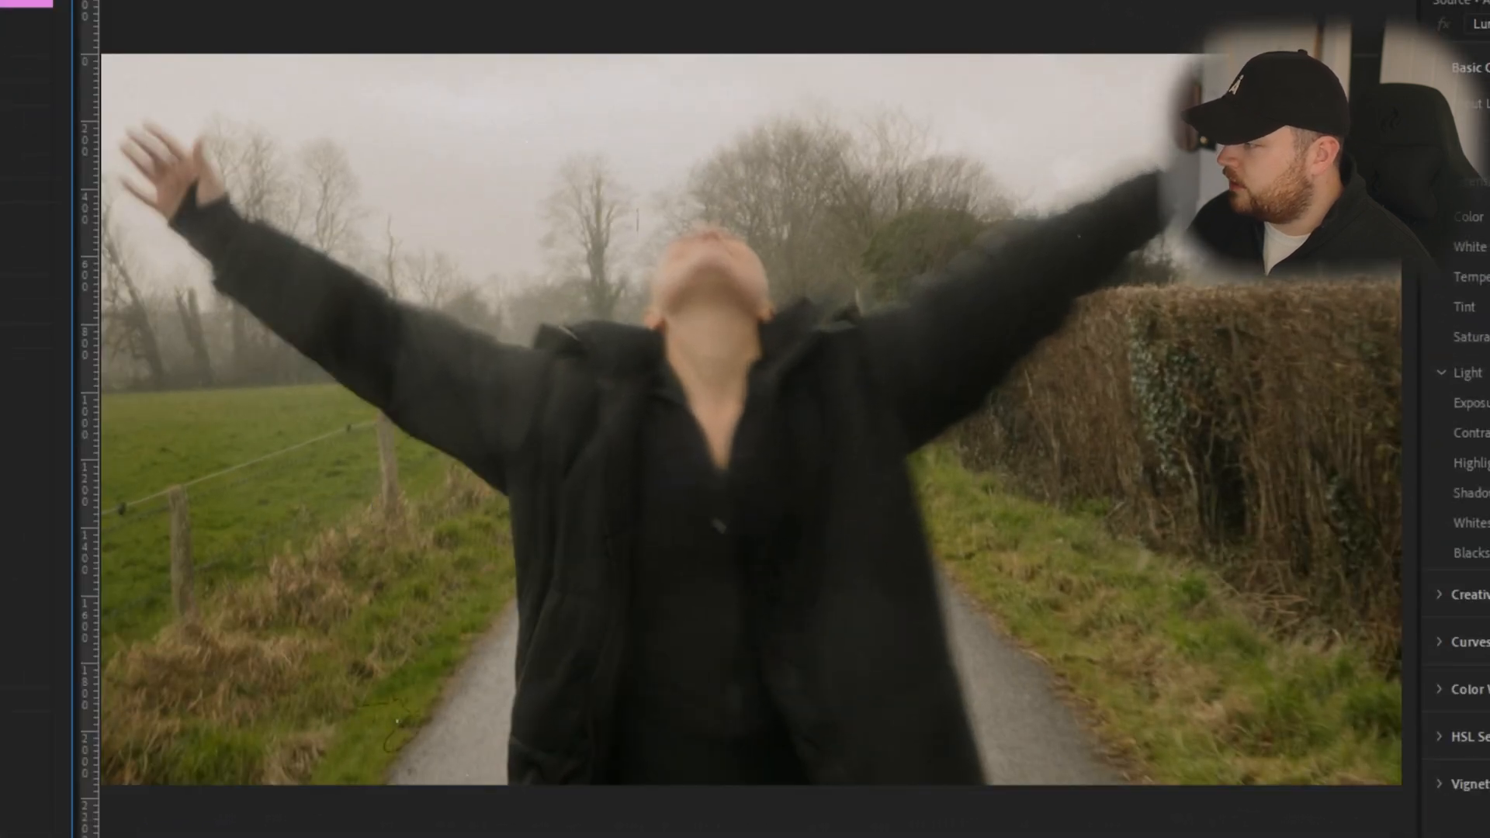
pyautogui.press('Down')
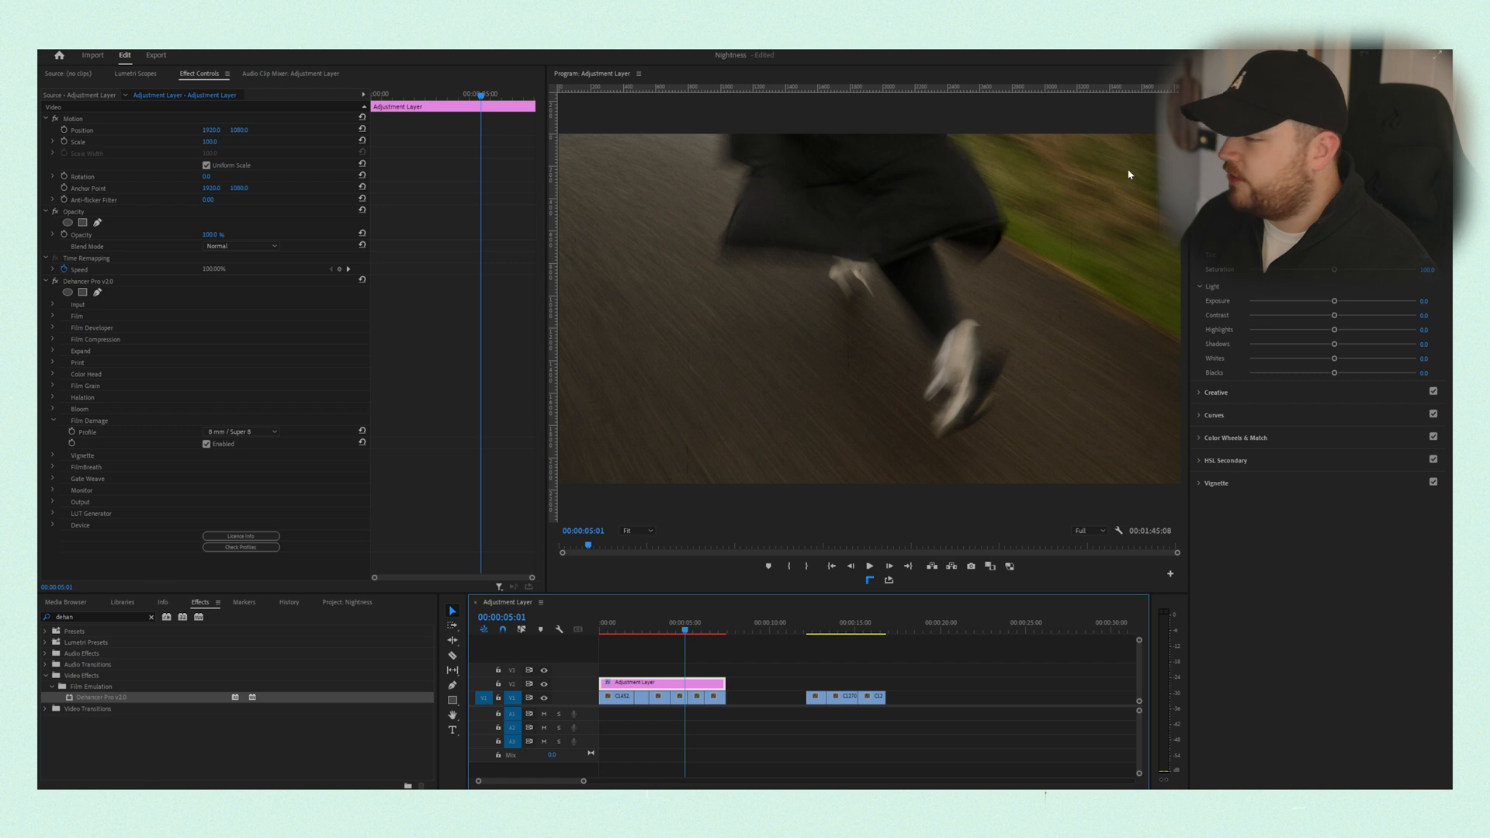
pyautogui.click(224, 432)
pyautogui.click(226, 442)
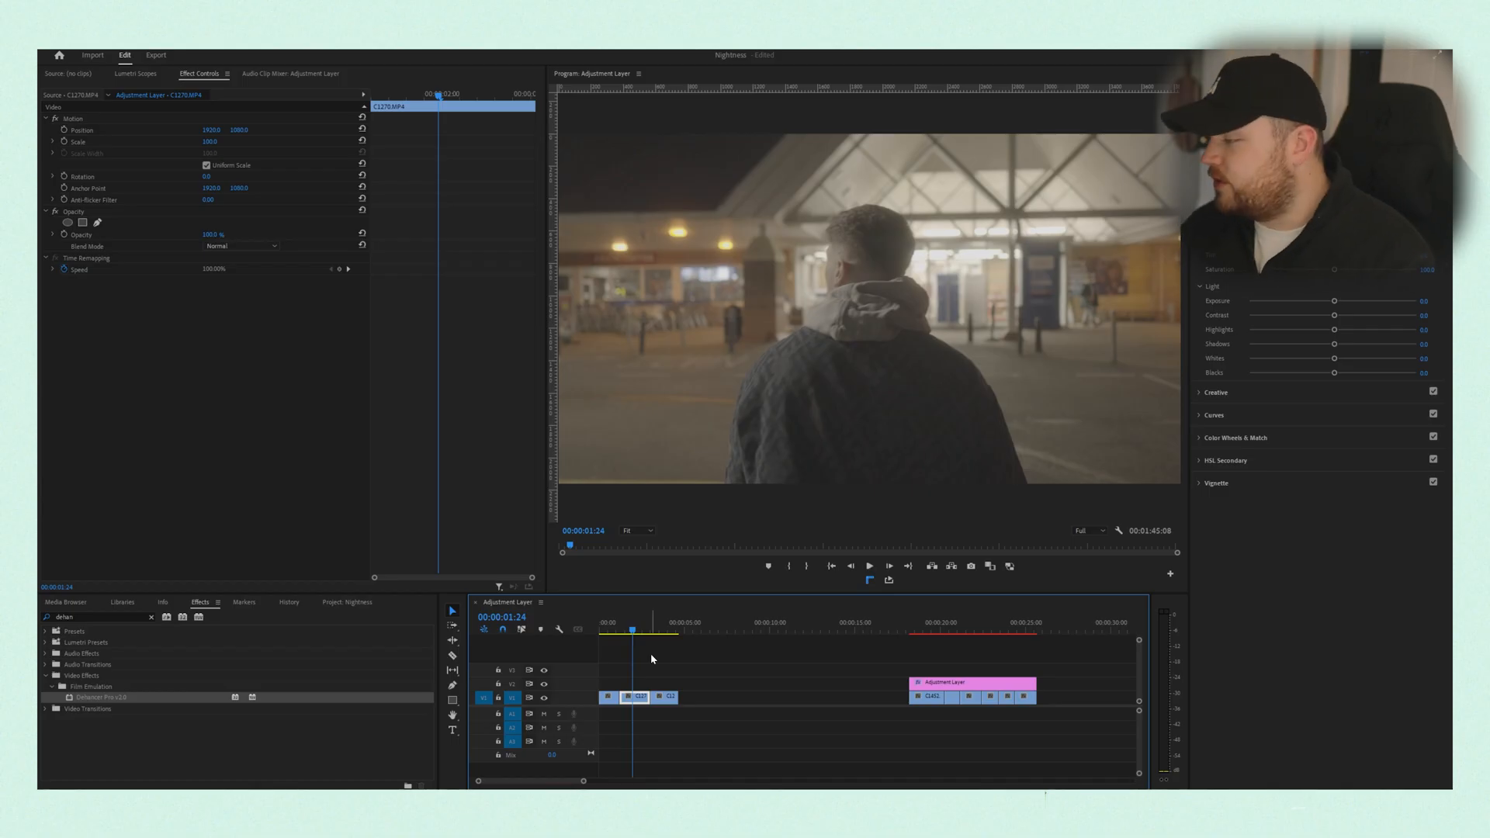
# - Place an adjustment layer above the night clips and apply the Dehancer Pro v2.0 effect to it
pyautogui.moveTo(663, 634); pyautogui.dragTo(658, 633)
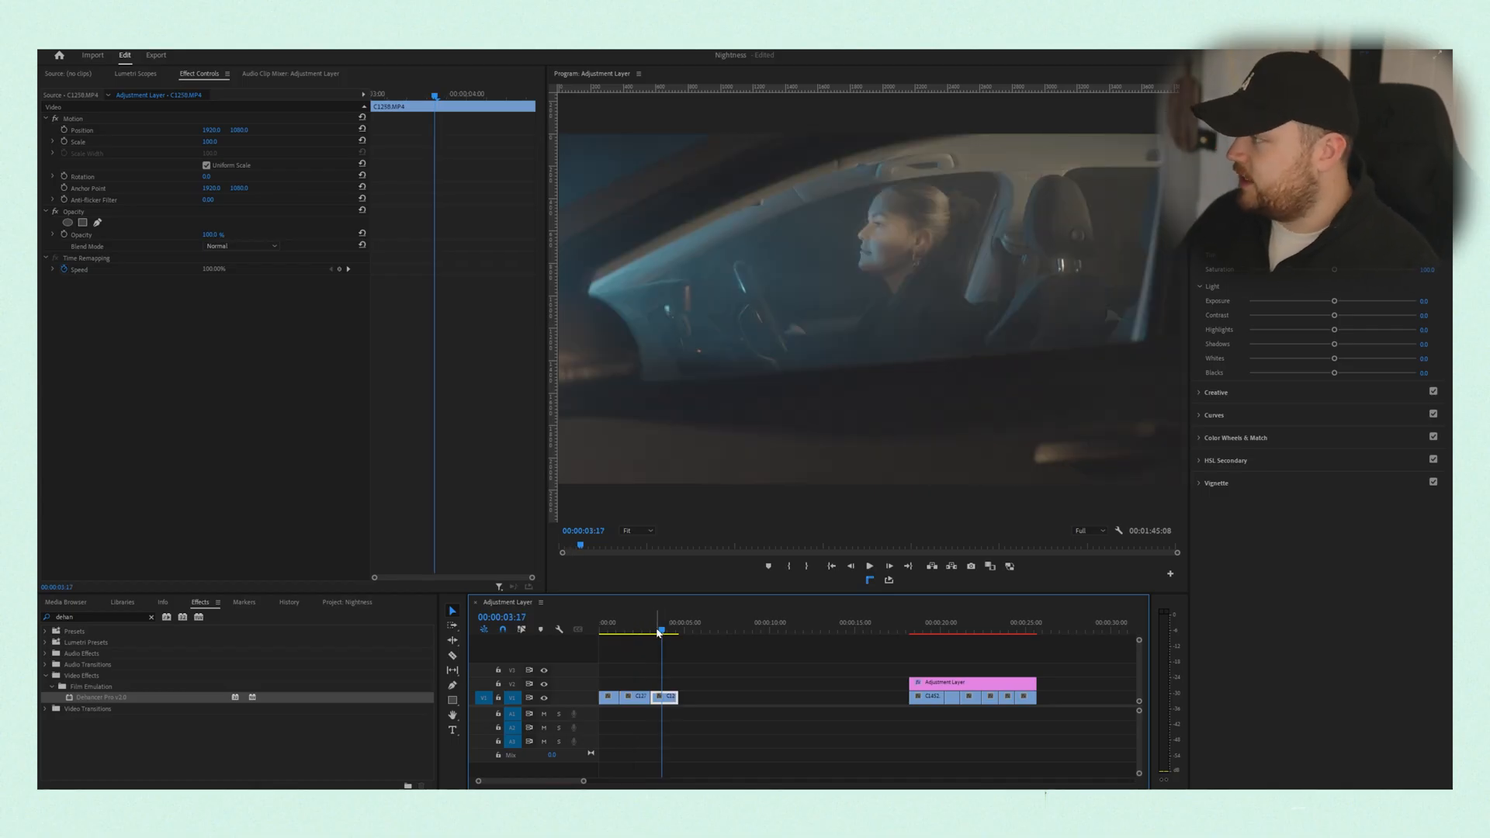
pyautogui.hotkey('shift', '1')
pyautogui.moveTo(373, 680); pyautogui.dragTo(636, 682)
pyautogui.hotkey('shift', '7')
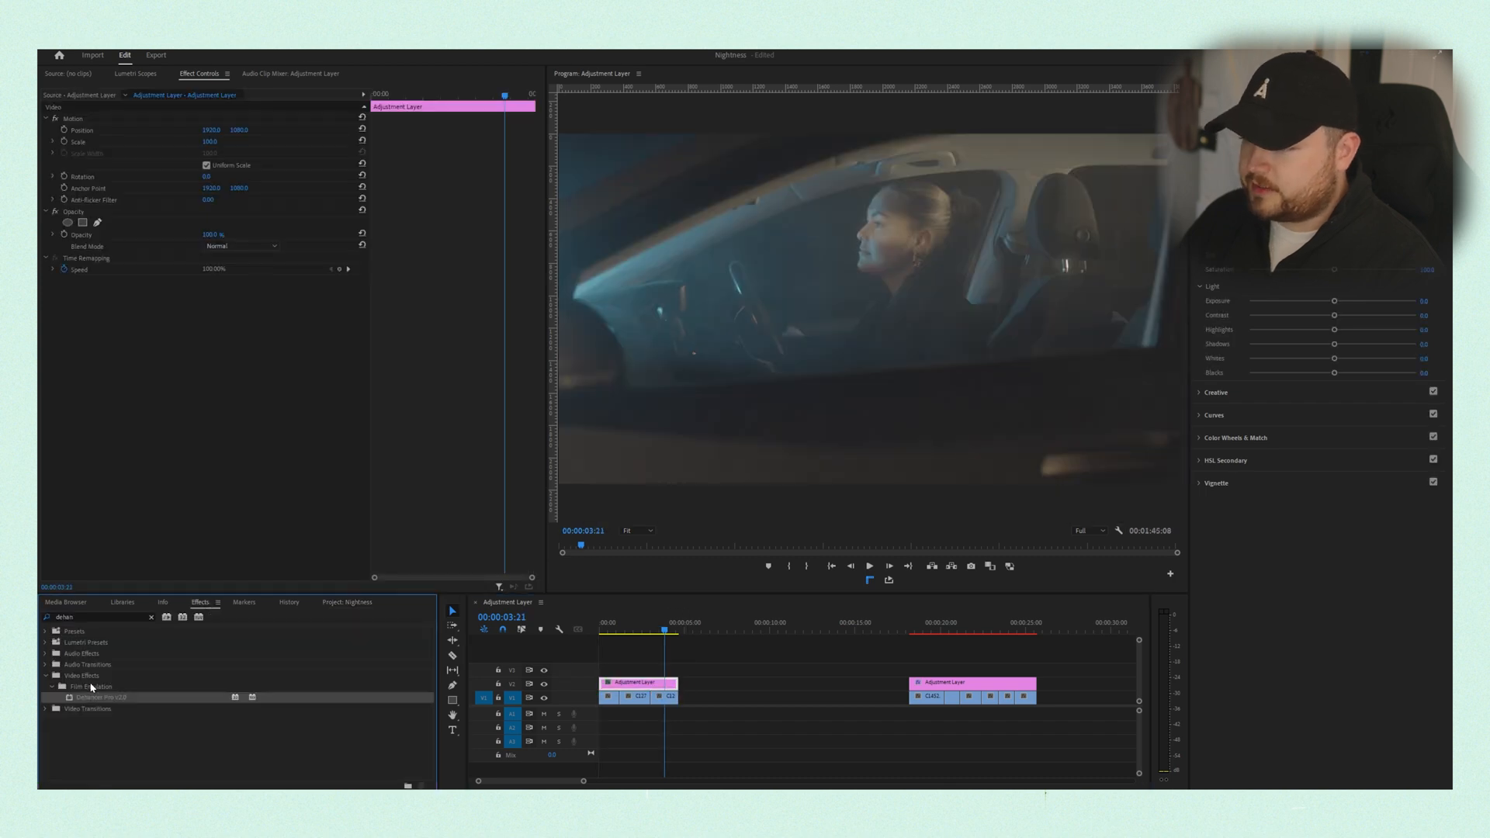
pyautogui.moveTo(607, 667); pyautogui.dragTo(617, 683)
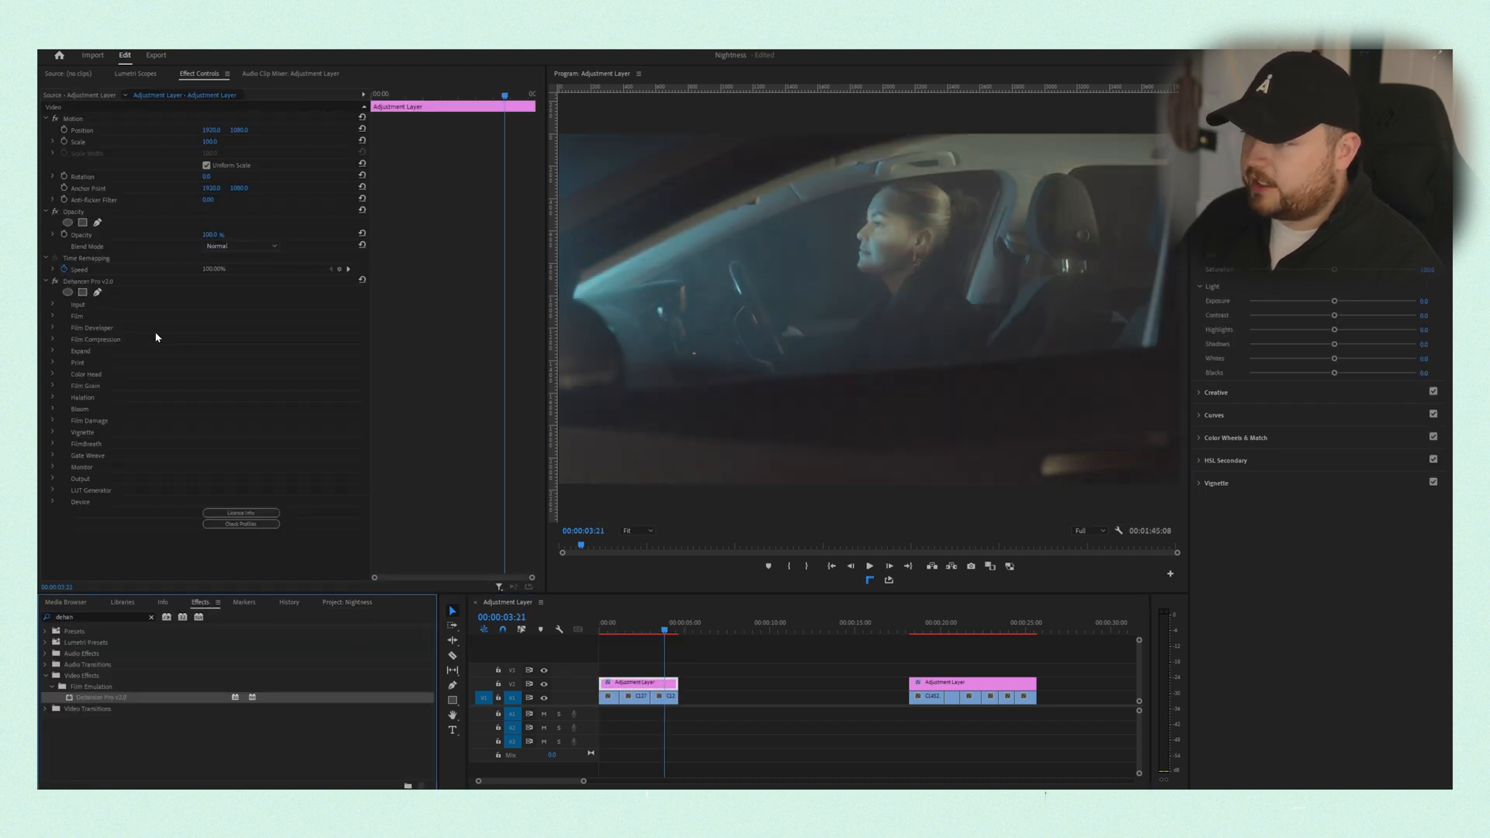
# - Set Dehancer's Input source to Choose Camera and select the Sony A6700 S-Log3 S-Gamut3.Cine camera profile
pyautogui.click(53, 305)
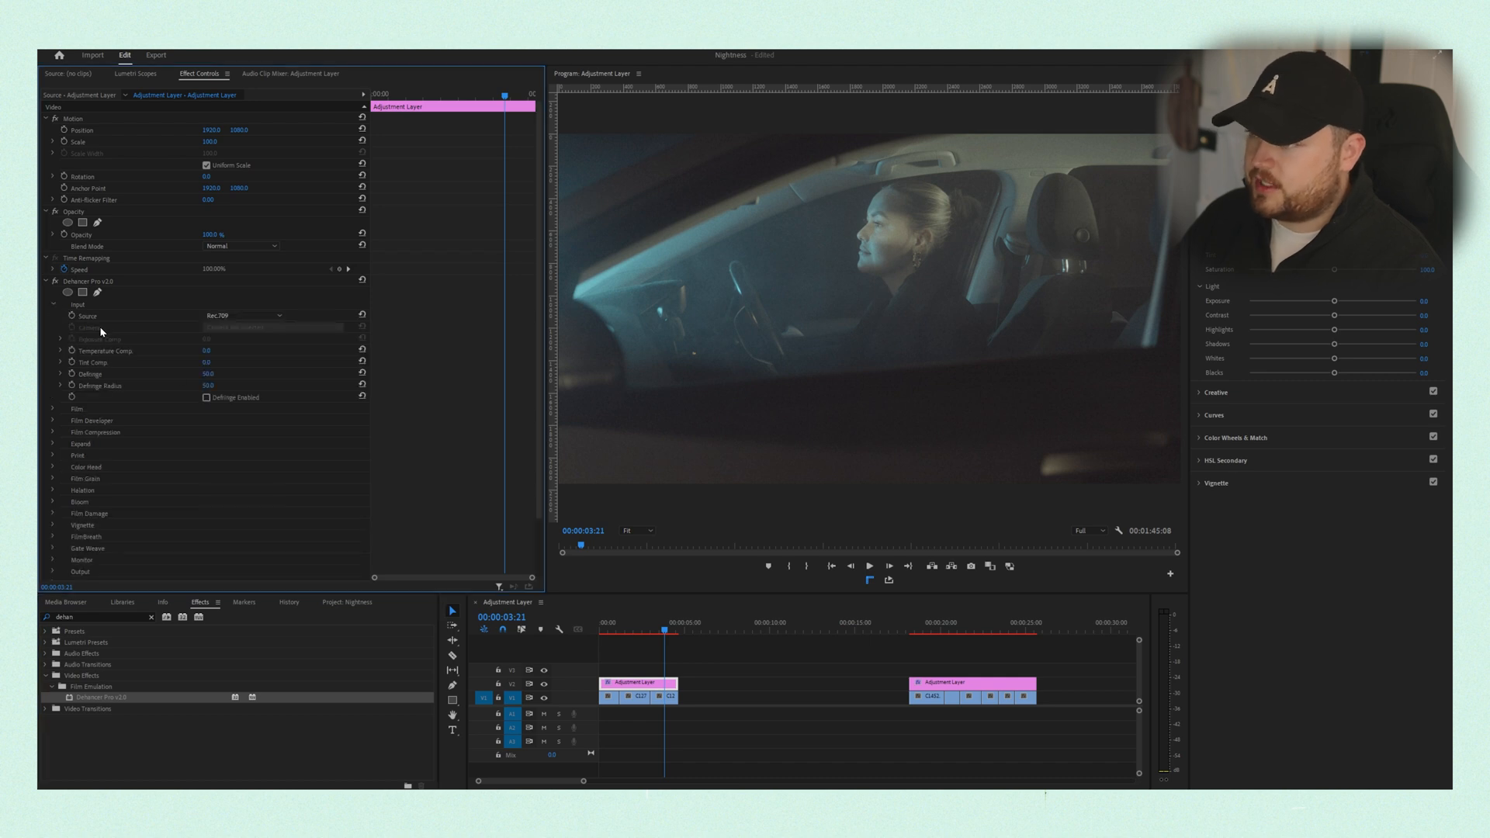
pyautogui.click(237, 312)
pyautogui.click(245, 402)
pyautogui.click(271, 327)
pyautogui.scroll(-10, 324, 611)
pyautogui.scroll(-4, 326, 618)
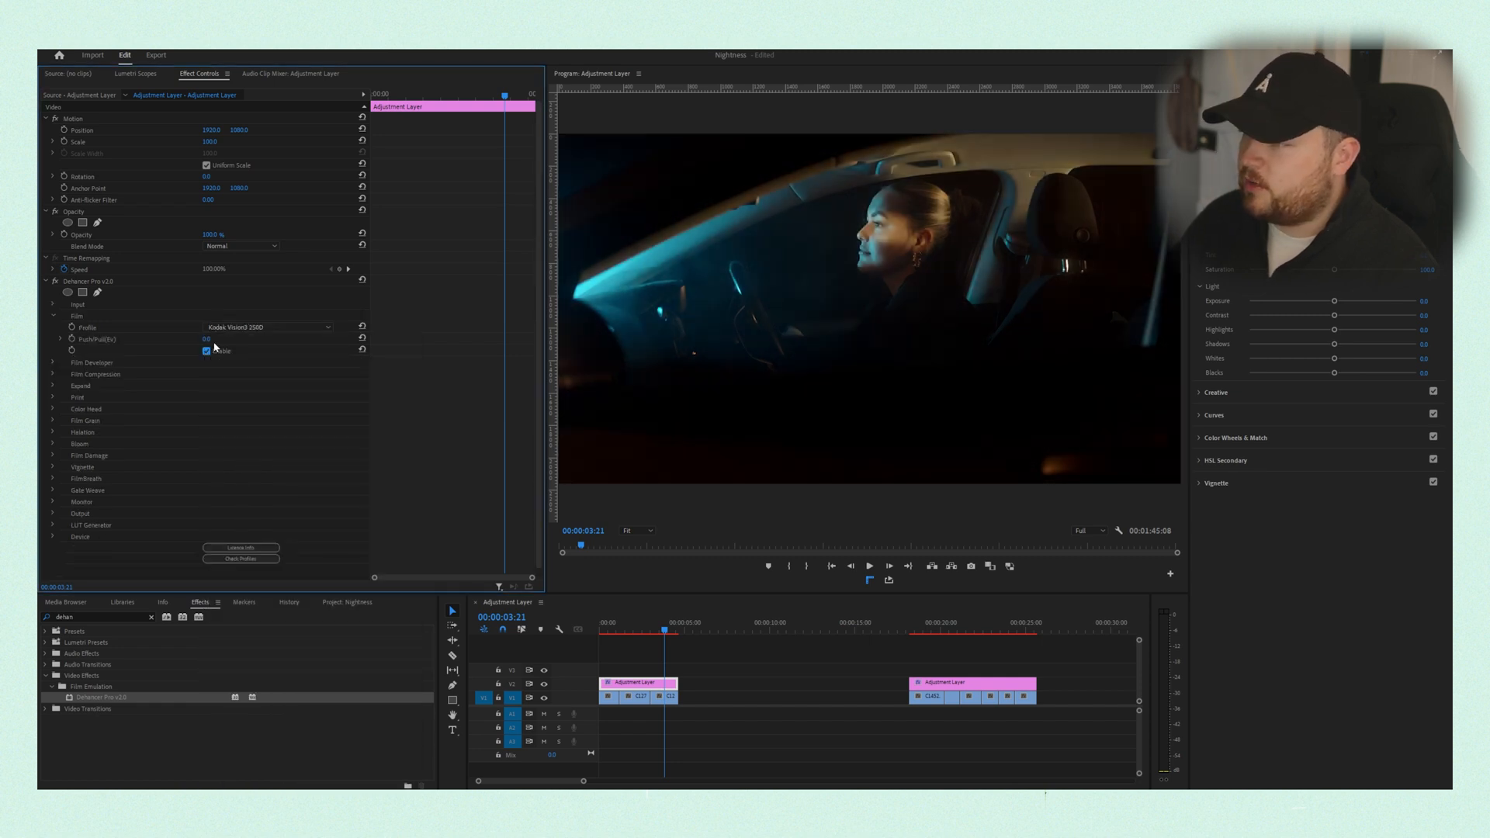
# - Set the Film module's profile to Kodak Vision3 250D for the night clips
pyautogui.click(241, 327)
pyautogui.moveTo(336, 532); pyautogui.dragTo(336, 405)
pyautogui.click(250, 409)
pyautogui.hotkey('ctrl', 'z')
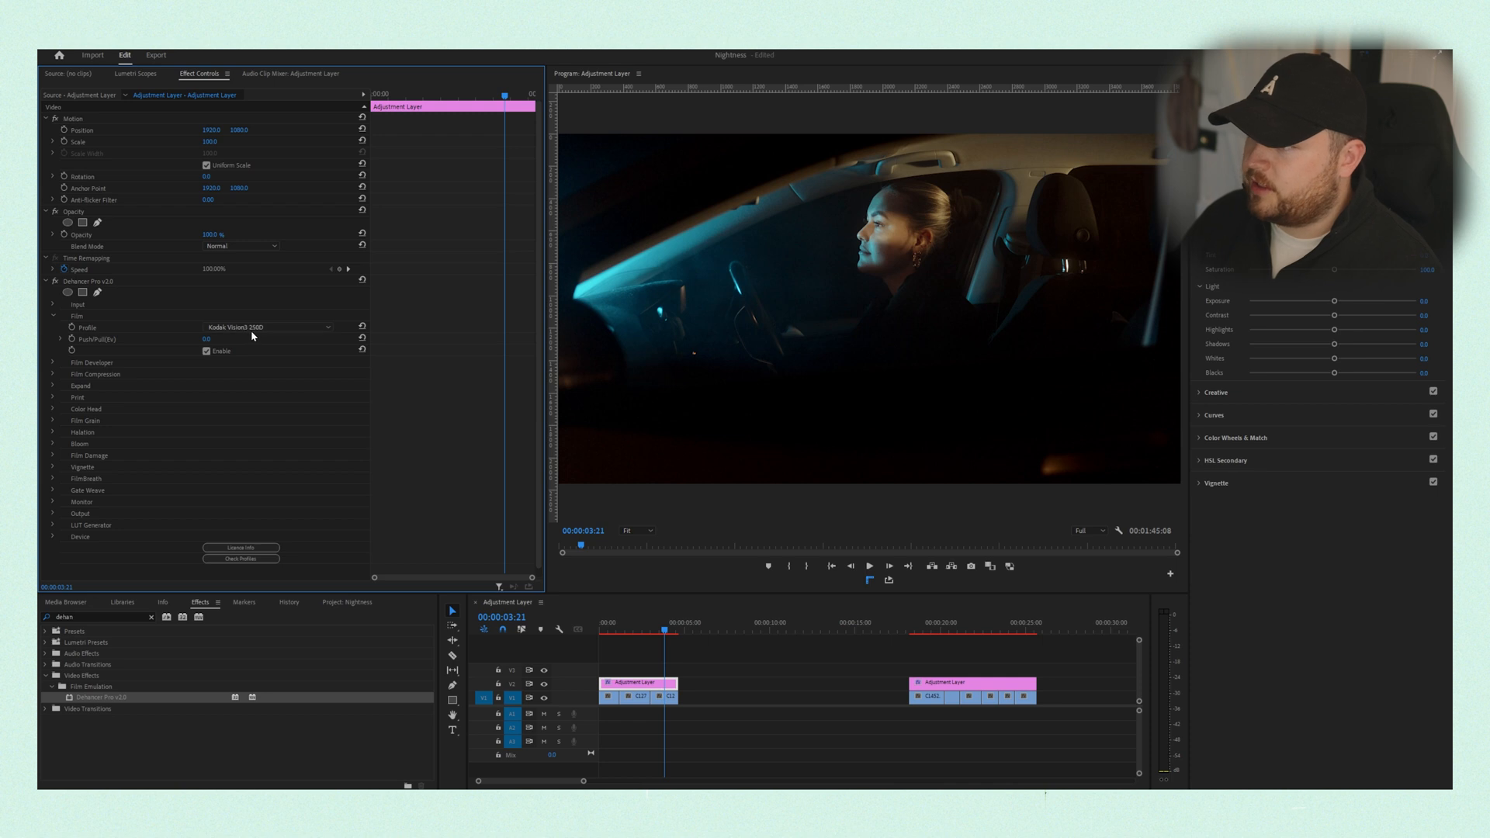
pyautogui.click(52, 315)
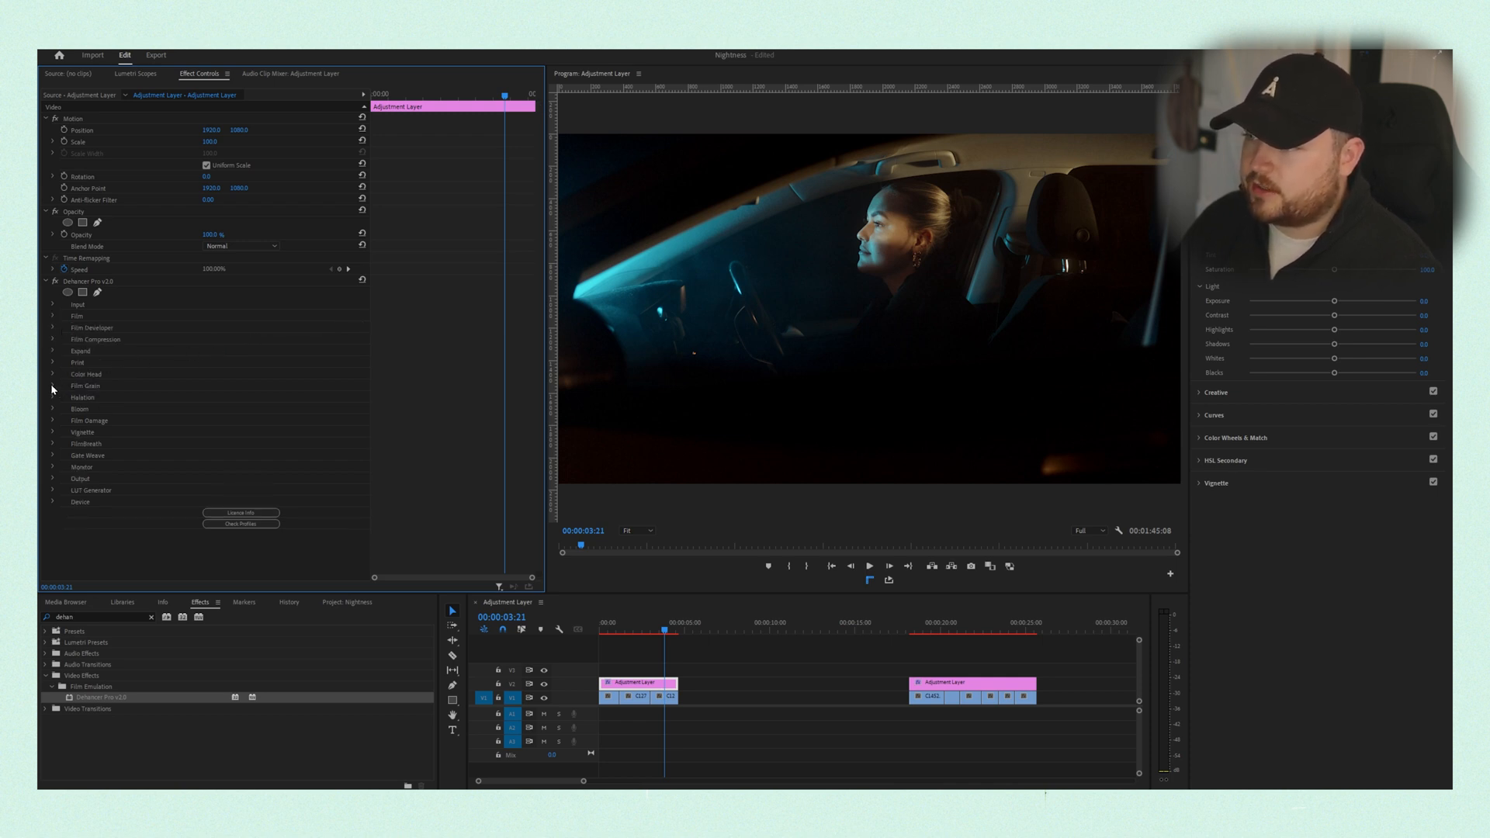
# - Set the Film Grain profile to 65 mm ISO 50
pyautogui.click(52, 386)
pyautogui.click(236, 397)
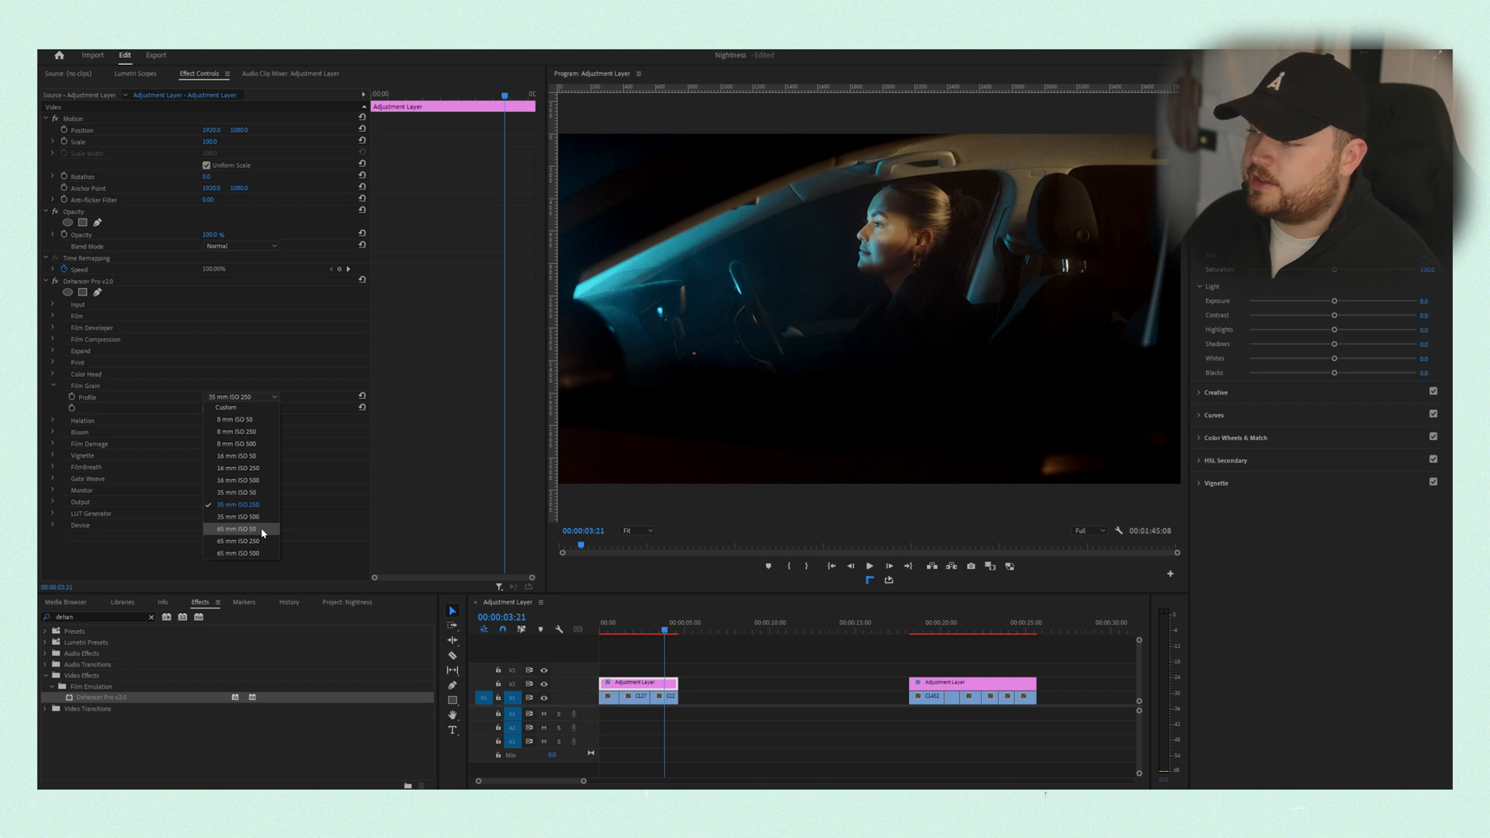
pyautogui.click(236, 529)
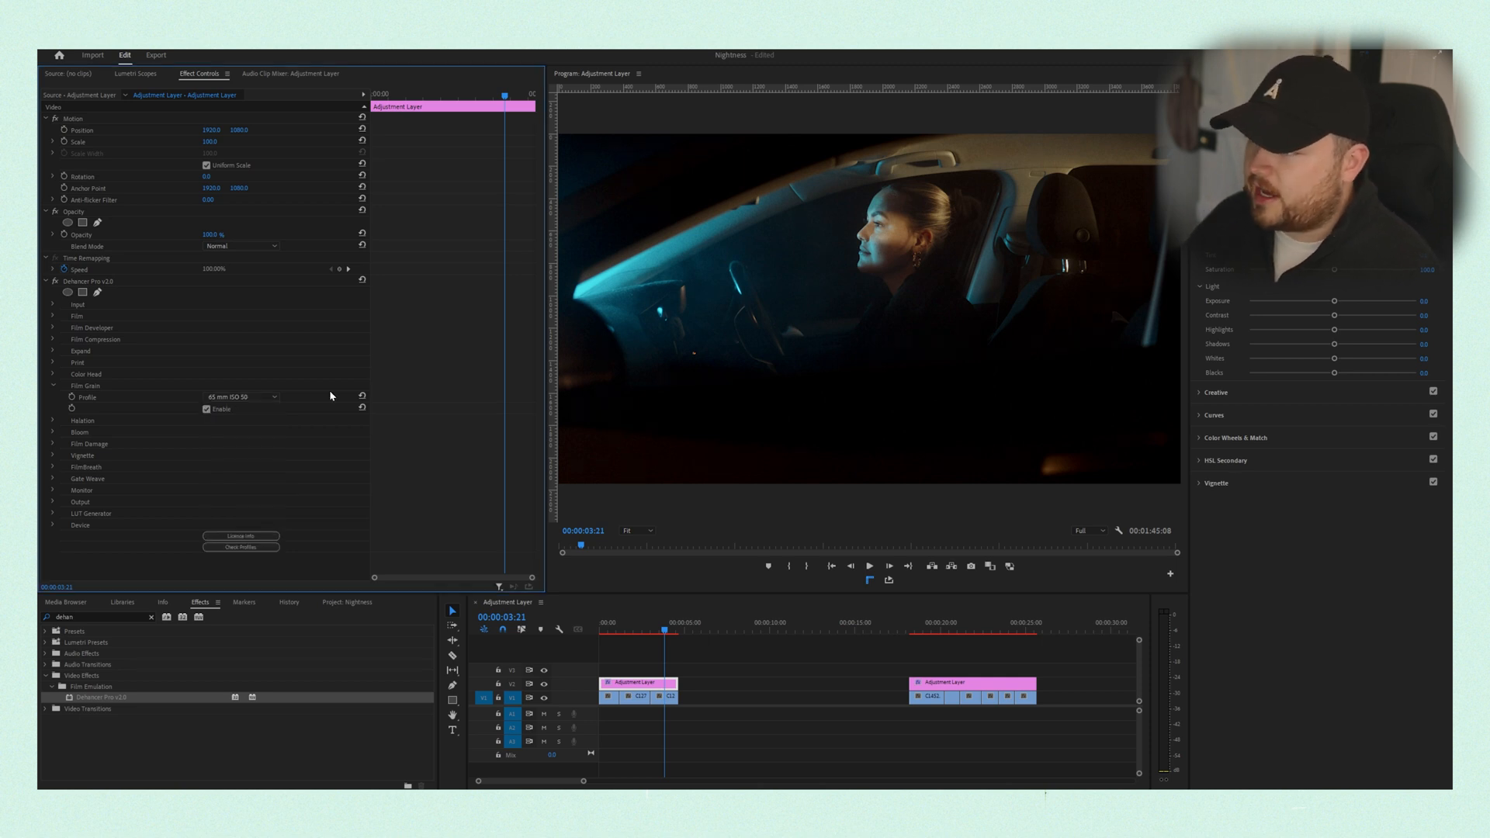
pyautogui.click(55, 386)
# - Enable the Halation module on the night clips' adjustment layer
pyautogui.click(53, 397)
pyautogui.click(206, 433)
pyautogui.click(54, 398)
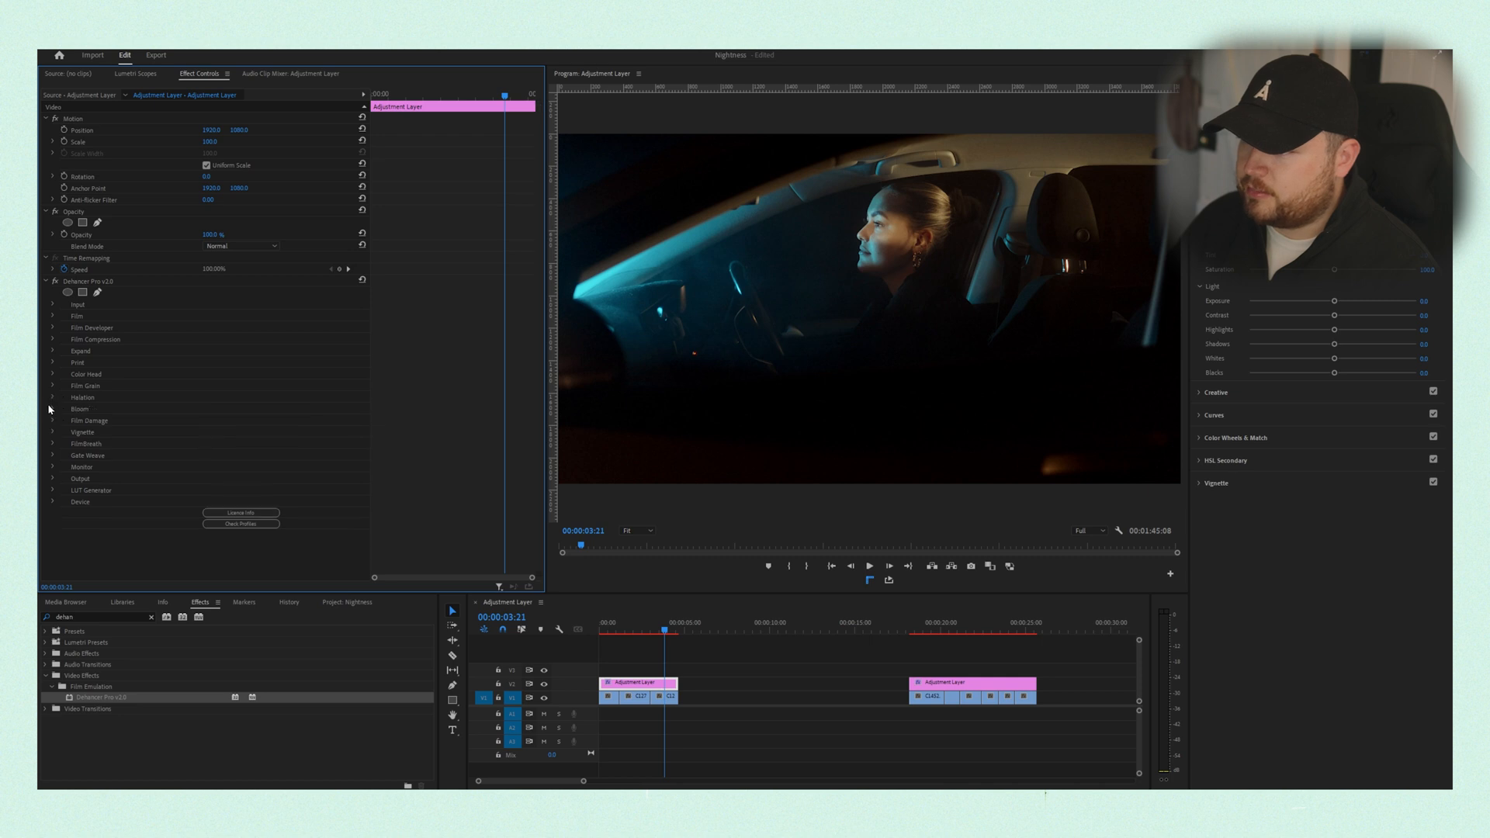
# - Set the Bloom profile to 8 mm / Super 8 with the module enabled
pyautogui.click(53, 408)
pyautogui.click(237, 420)
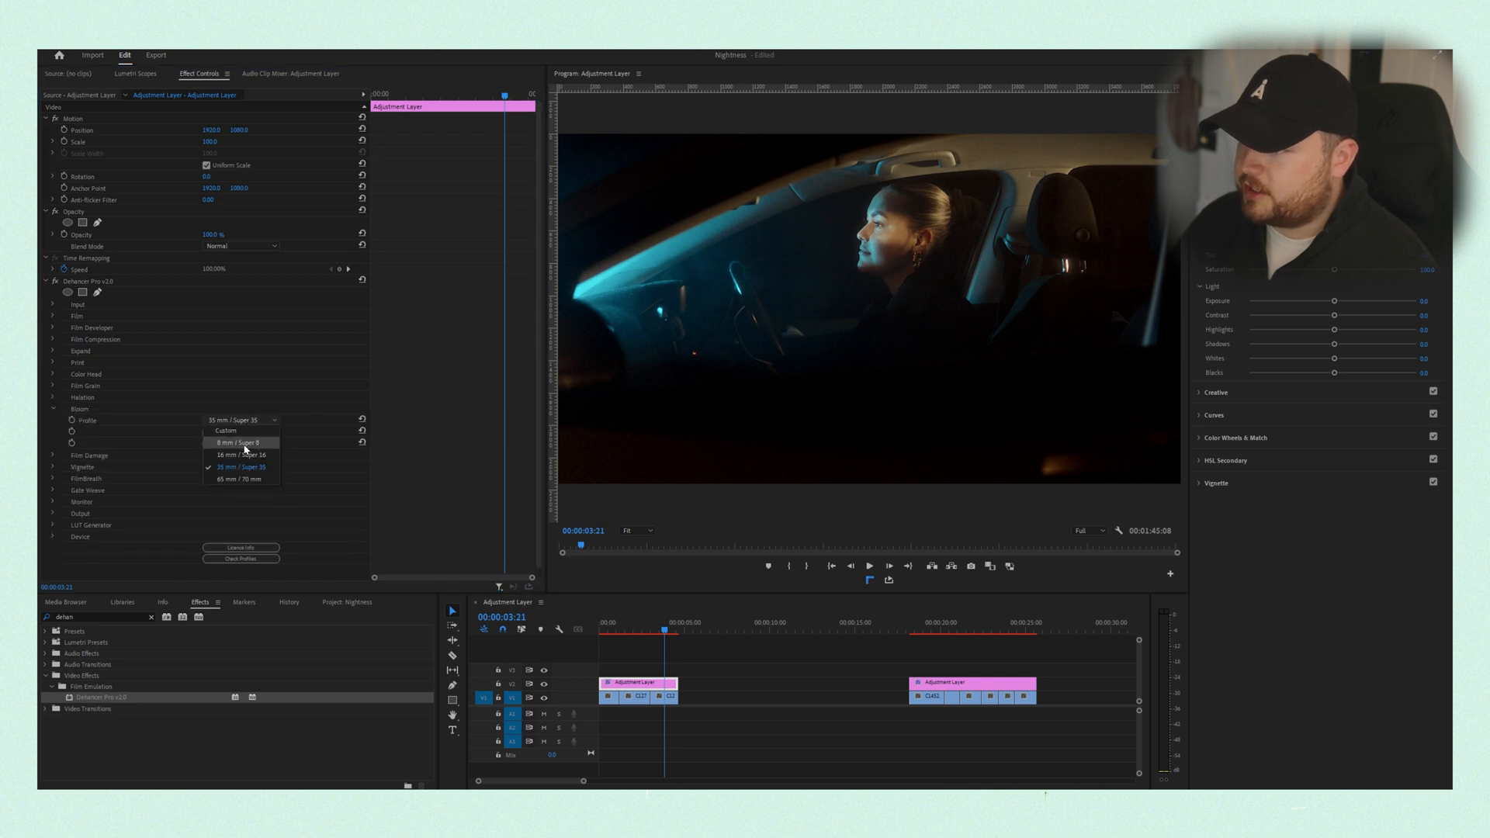
pyautogui.click(246, 446)
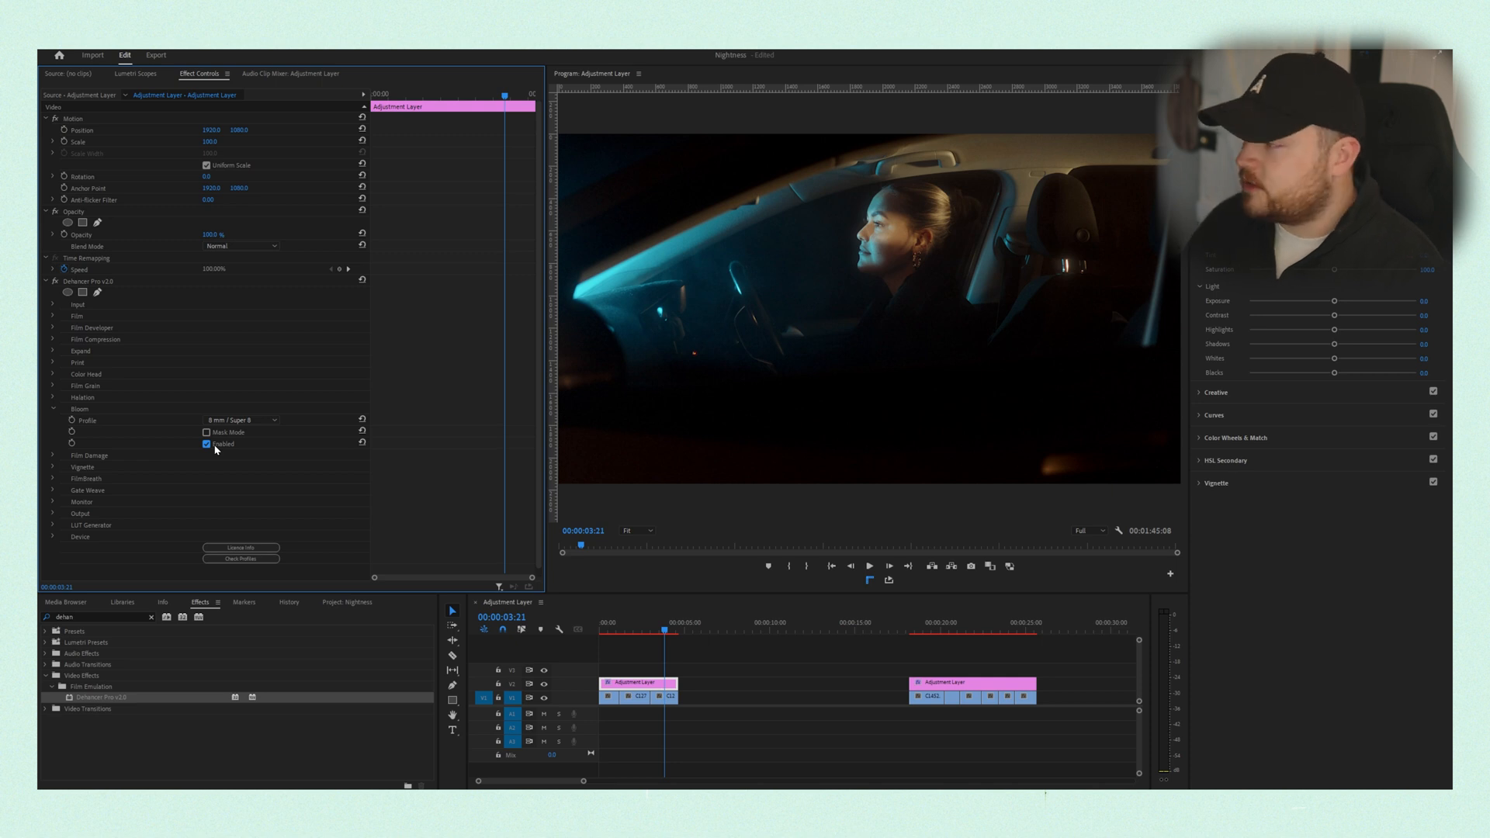
pyautogui.click(54, 409)
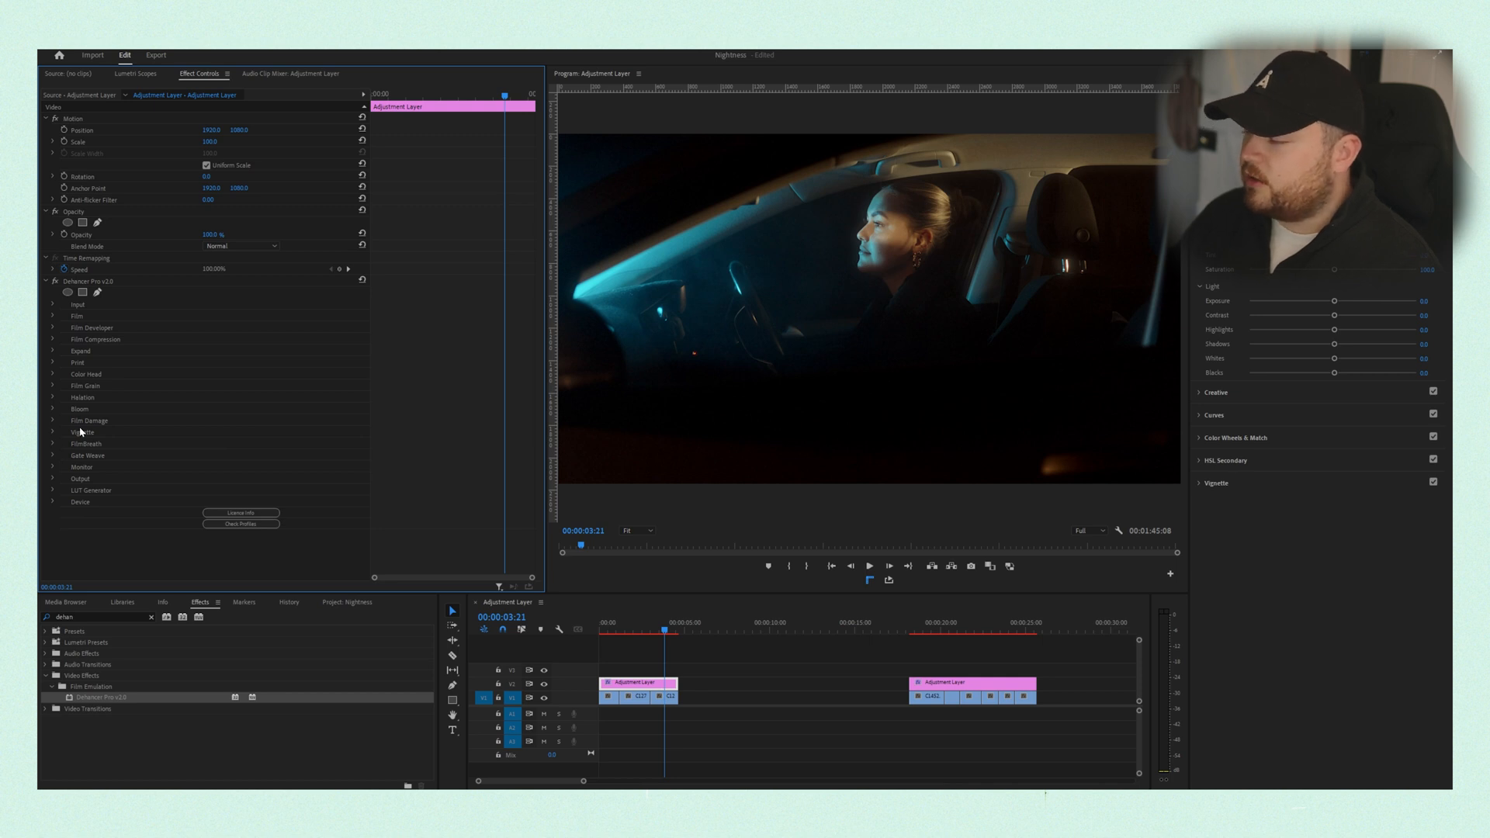
# - Review the film look on another night clip and collapse the Input settings
pyautogui.click(638, 629)
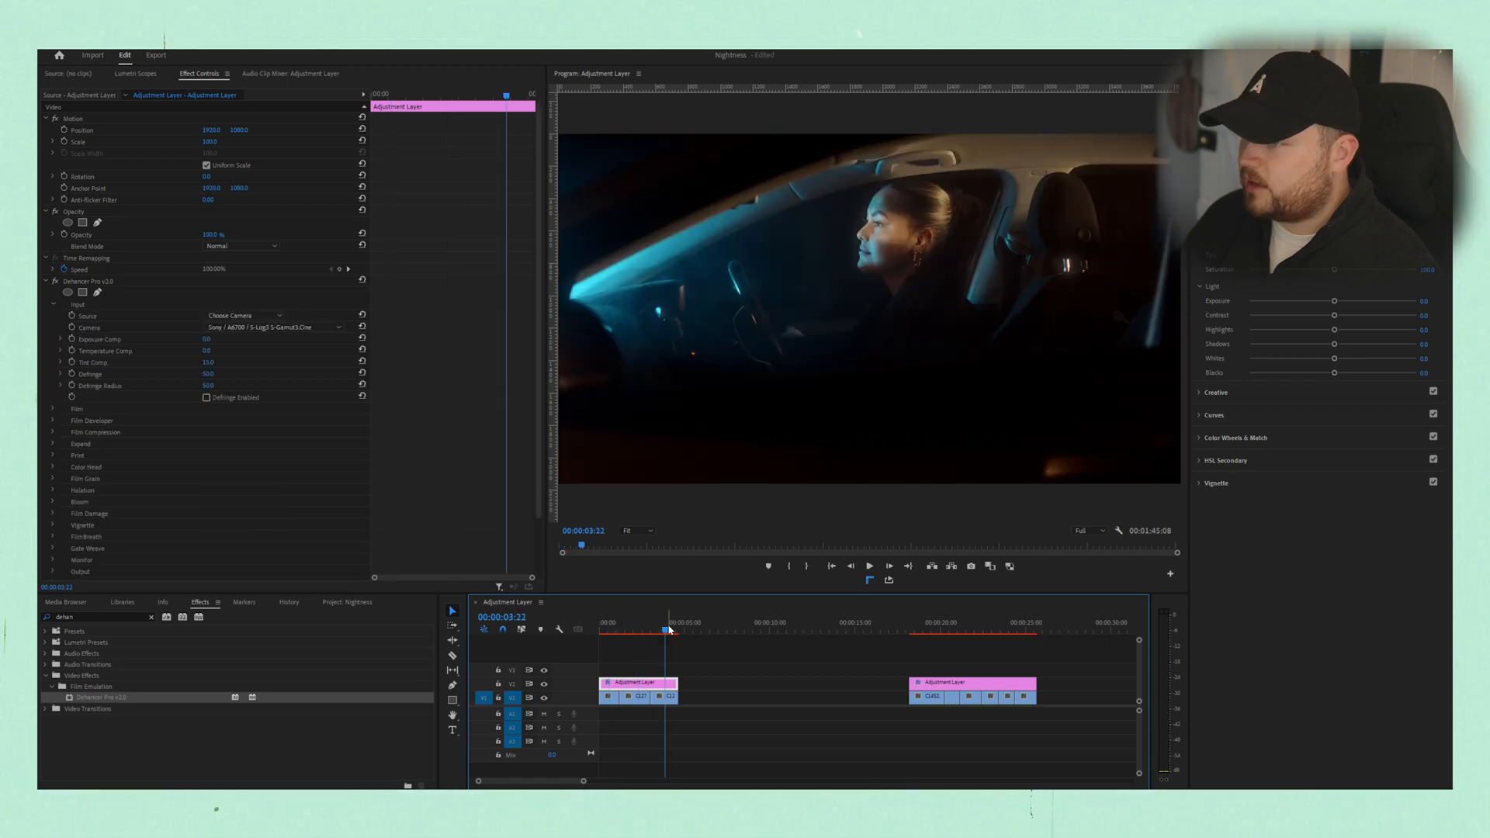
pyautogui.click(52, 306)
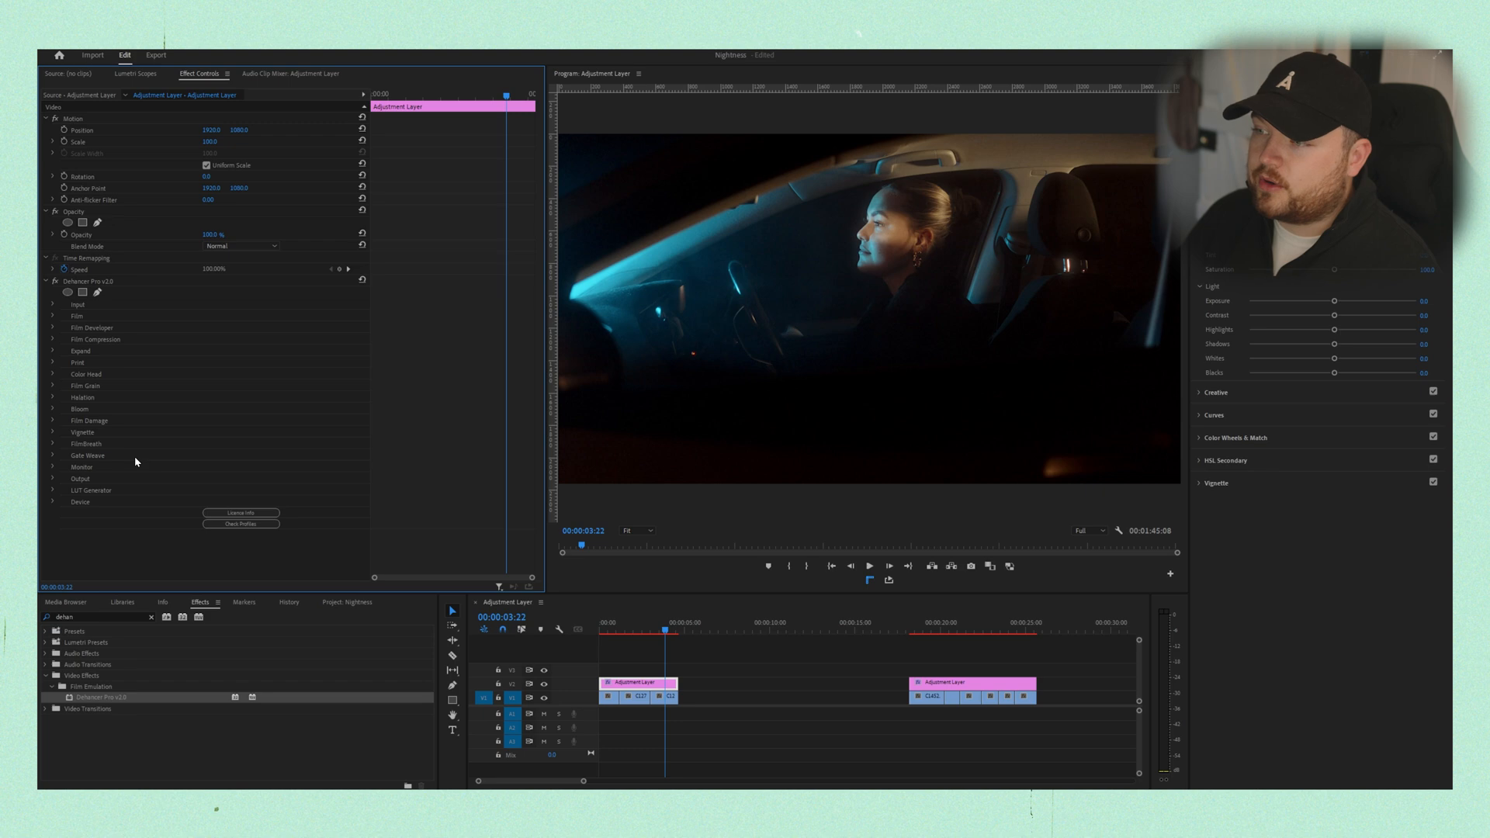